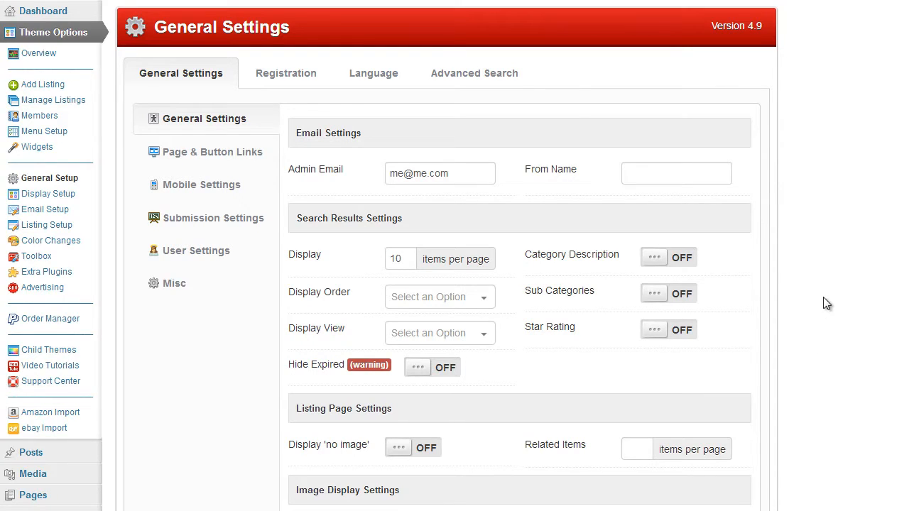
Open the General Setup page and review its email and search results settings
click(85, 180)
scroll(563, 208, down, 1)
scroll(562, 208, up, 1)
scroll(299, 218, down, 1)
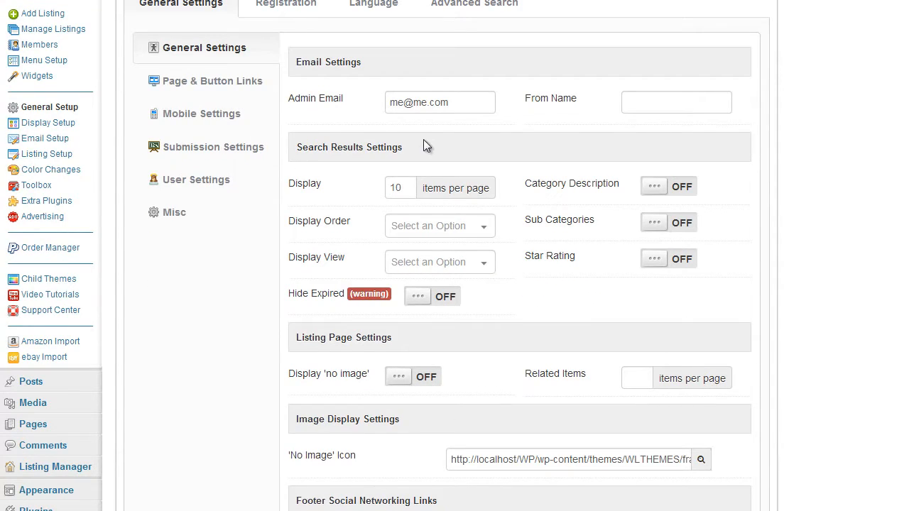
scroll(425, 145, up, 1)
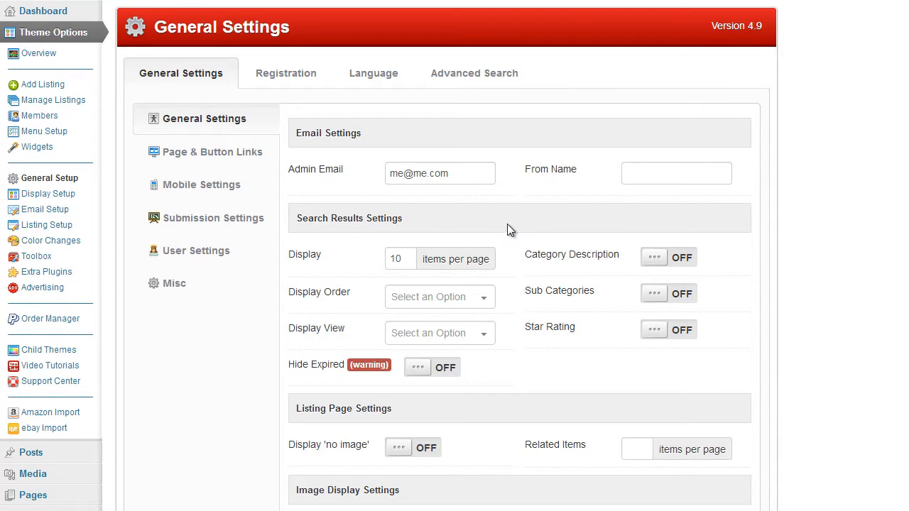
scroll(507, 229, down, 1)
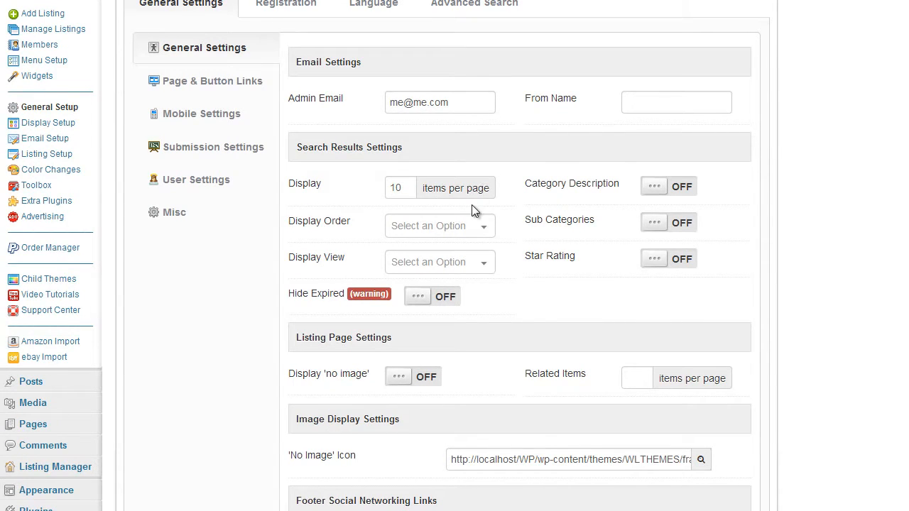
scroll(472, 204, up, 1)
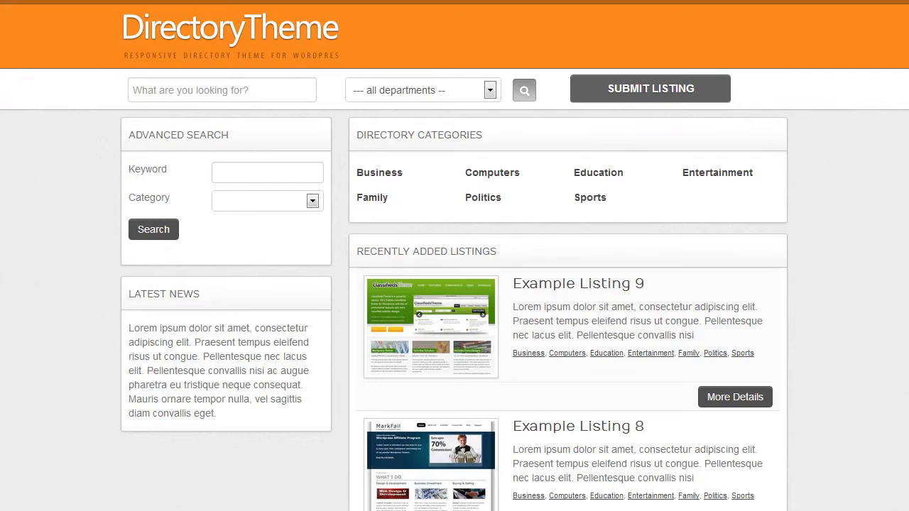
View the Business category's listings from the directory site's home page, and return to the home page
scroll(601, 142, down, 5)
scroll(602, 146, up, 5)
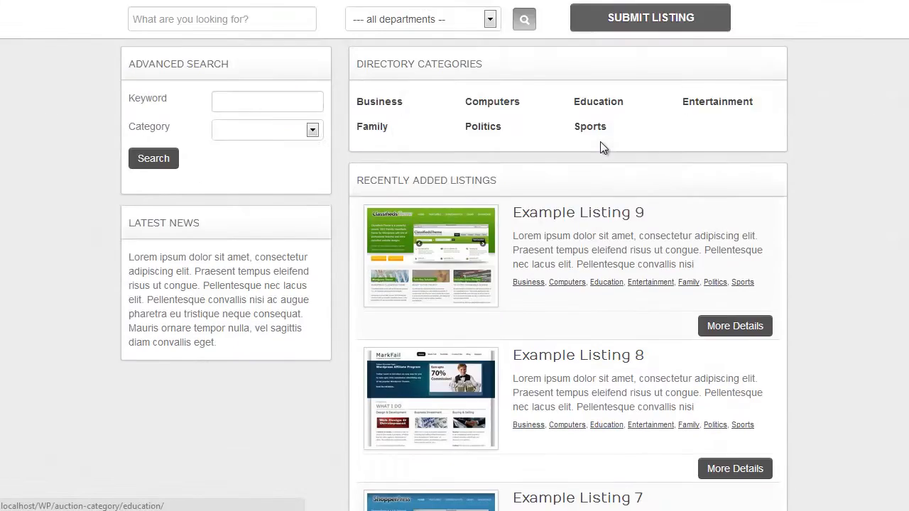
scroll(601, 145, up, 1)
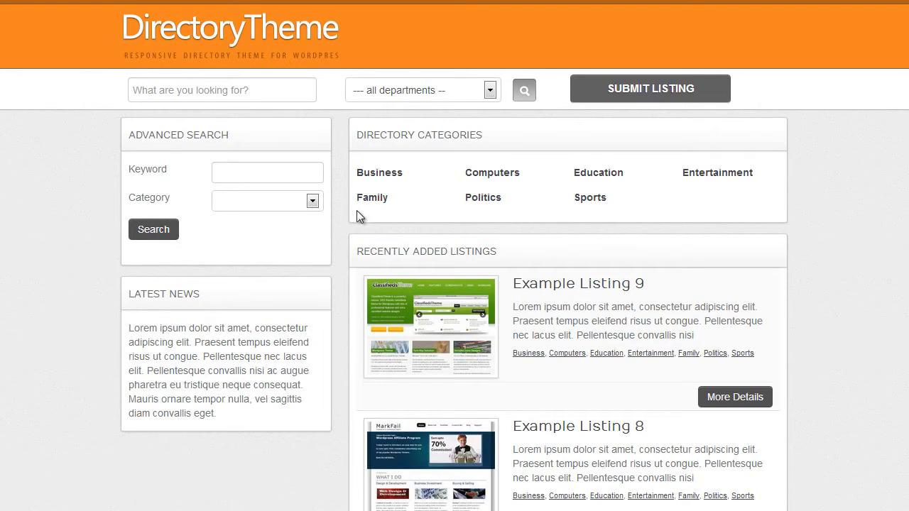
click(383, 175)
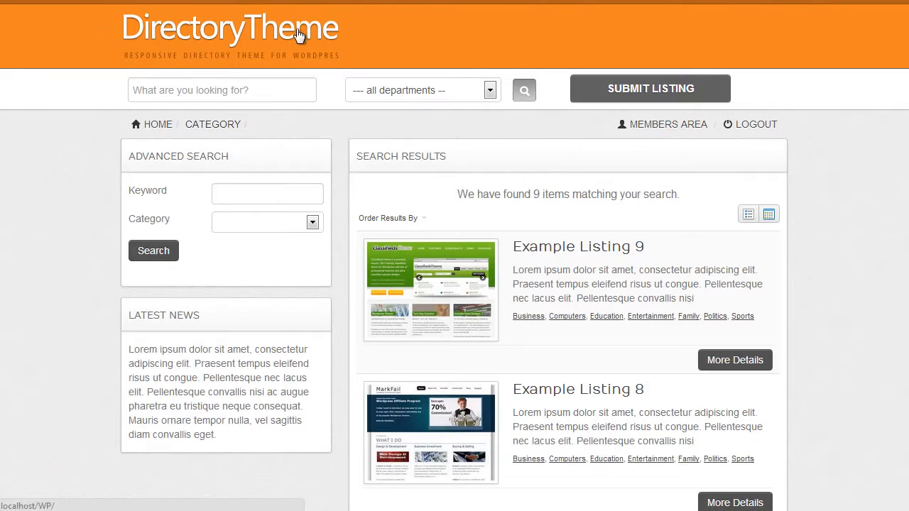
click(301, 31)
Look through the recently added listings on the directory home page
scroll(784, 213, down, 10)
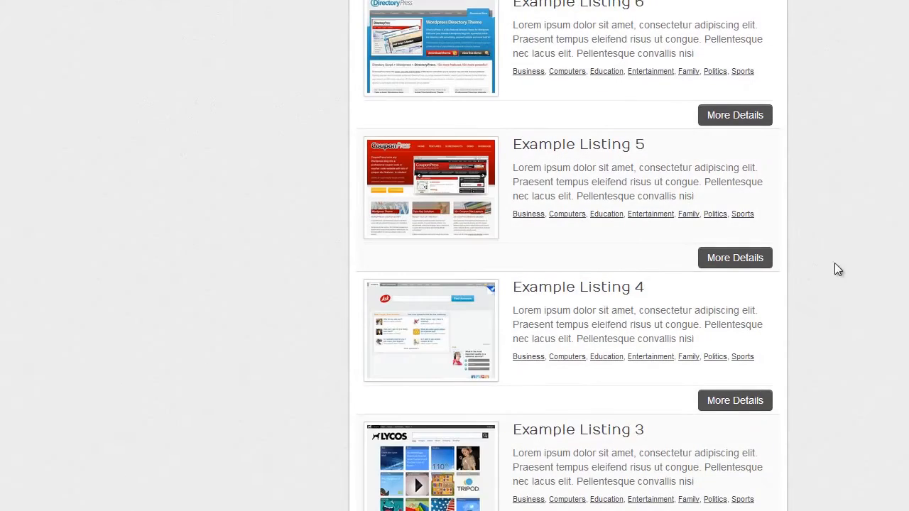
scroll(900, 102, down, 3)
scroll(899, 101, up, 13)
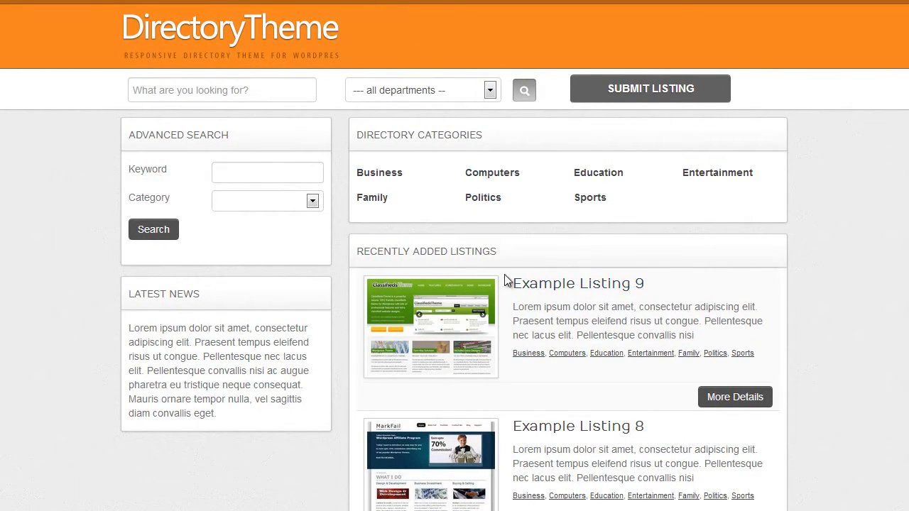
scroll(552, 213, down, 2)
scroll(526, 225, up, 2)
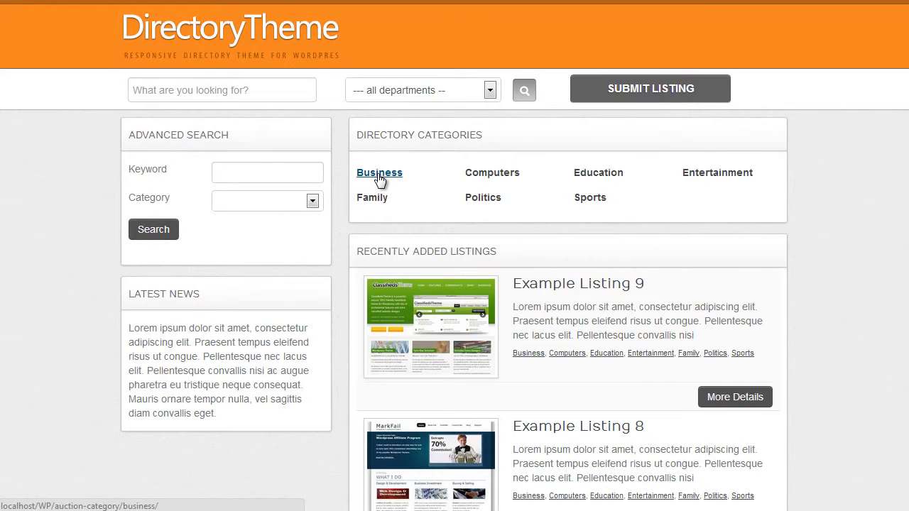
Open the Business category and examine its result ordering options and listings
click(378, 175)
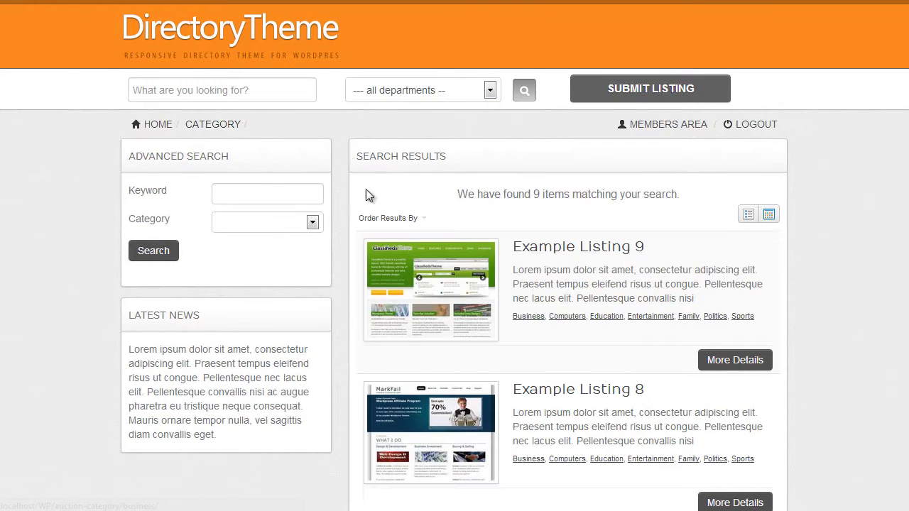
click(388, 218)
click(384, 179)
scroll(555, 220, down, 4)
scroll(552, 260, up, 4)
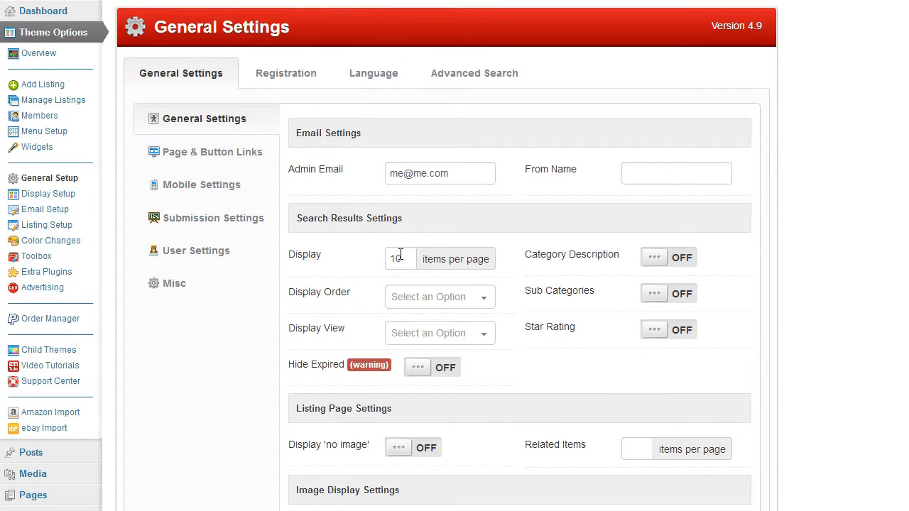
Set the search results display to 4 items per page in the theme's general settings and save
drag(401, 254, 383, 260)
text(4)
scroll(706, 284, down, 9)
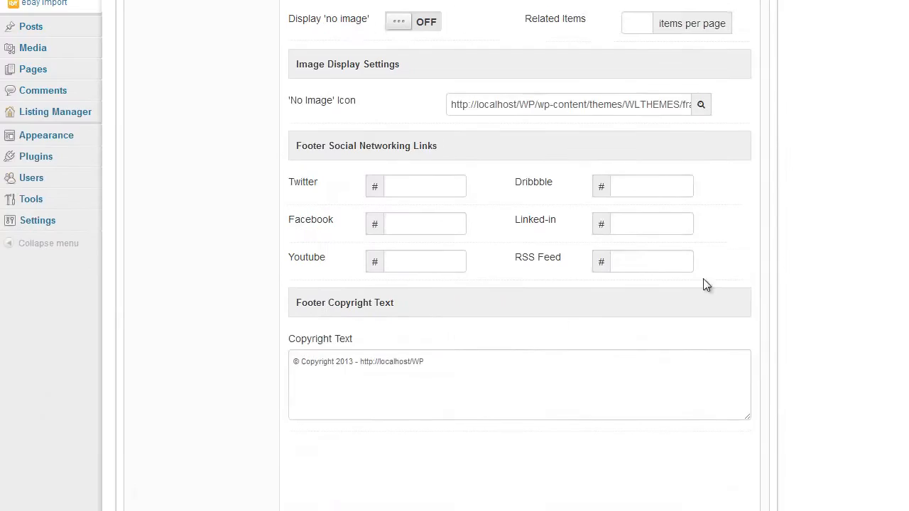
click(439, 368)
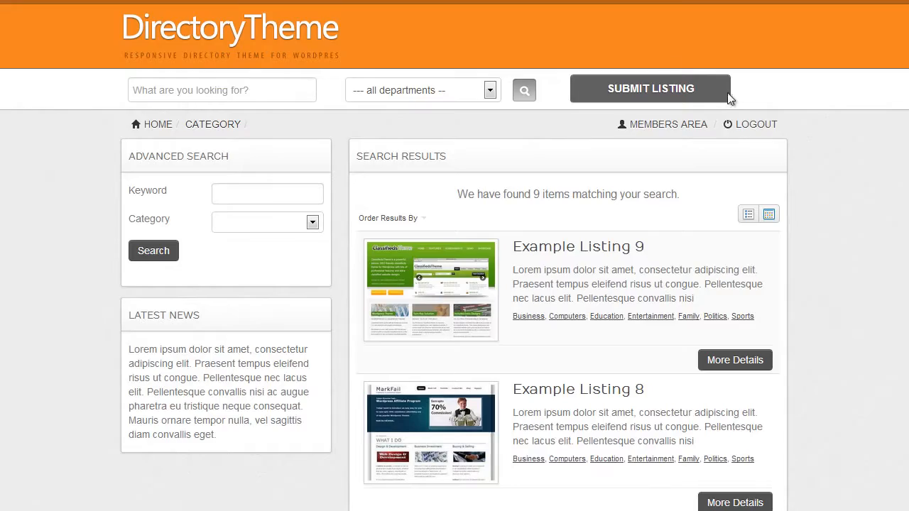
Check the listings and page numbering of the Business category results on the directory site
scroll(825, 200, down, 1)
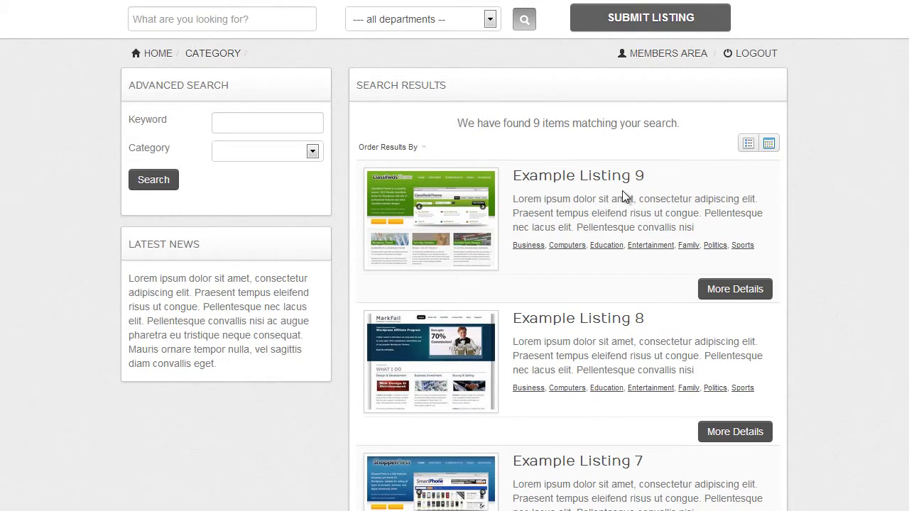
scroll(625, 199, down, 1)
scroll(656, 163, down, 3)
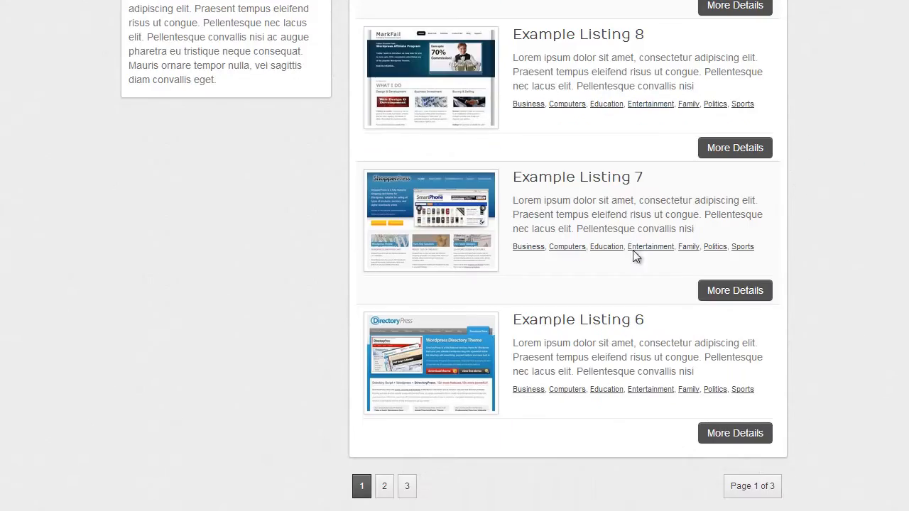
scroll(637, 348, down, 1)
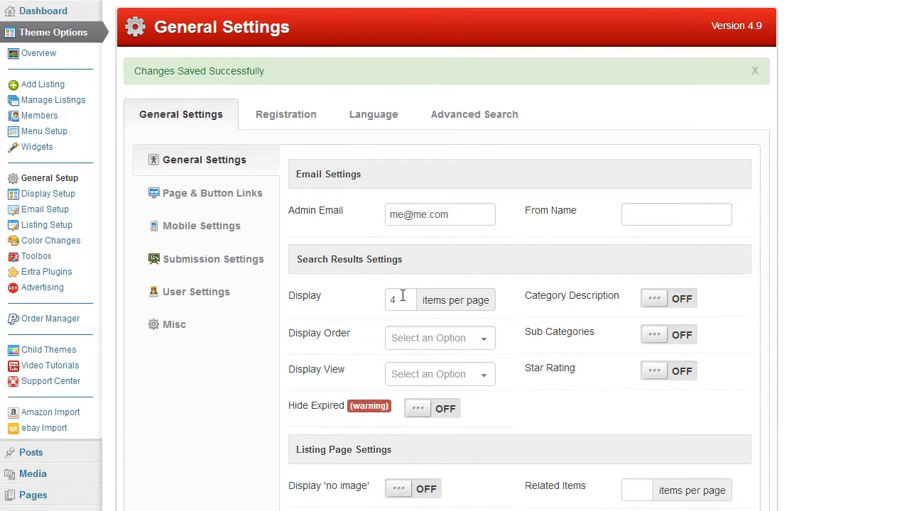
Set the search results display to 10 items per page in the general settings and save
drag(402, 294, 368, 308)
text(10)
scroll(552, 322, down, 9)
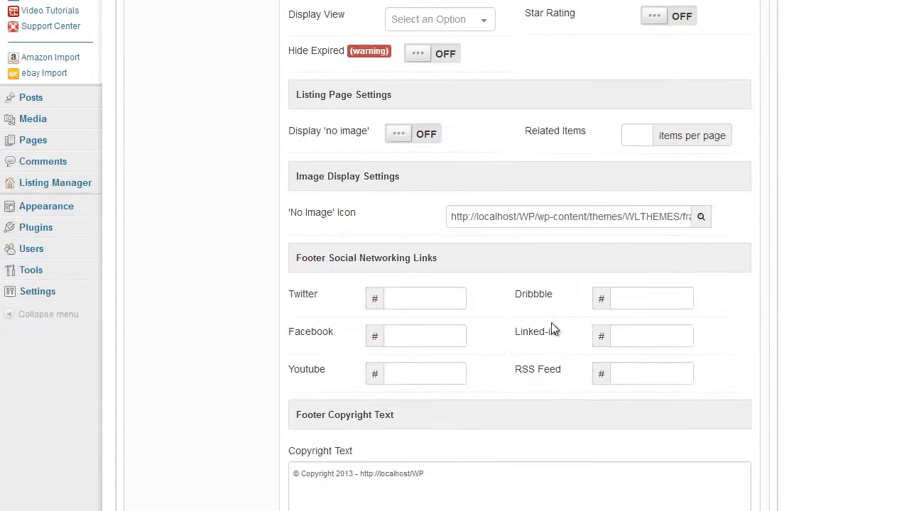
click(428, 479)
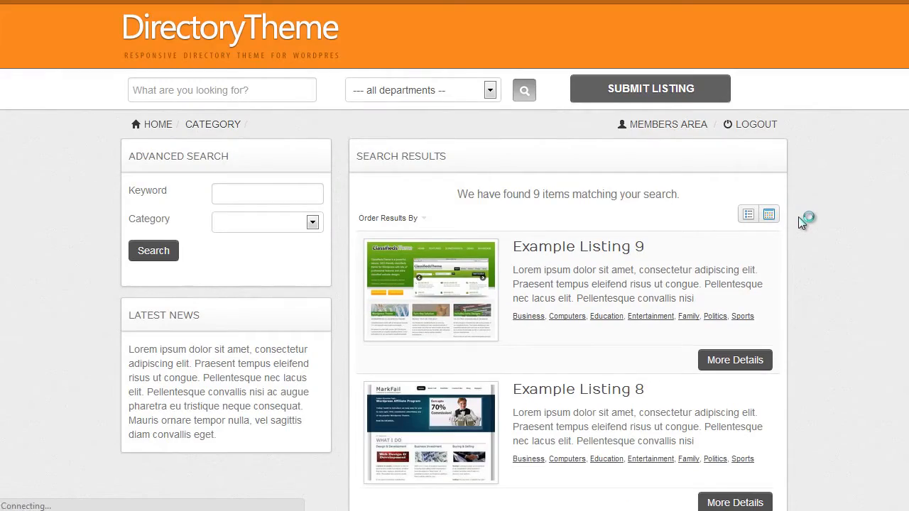
Check the full Business category results on the directory site, down to the page numbering
scroll(803, 219, down, 7)
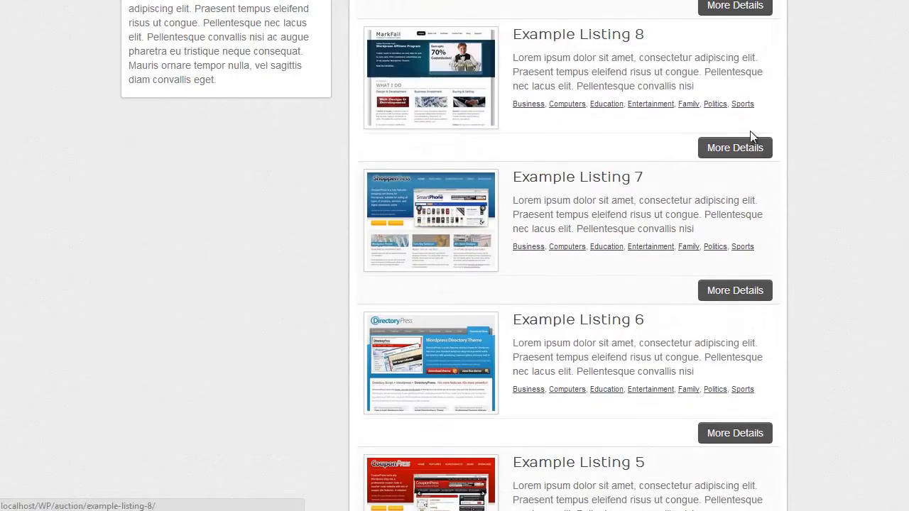
scroll(625, 115, down, 8)
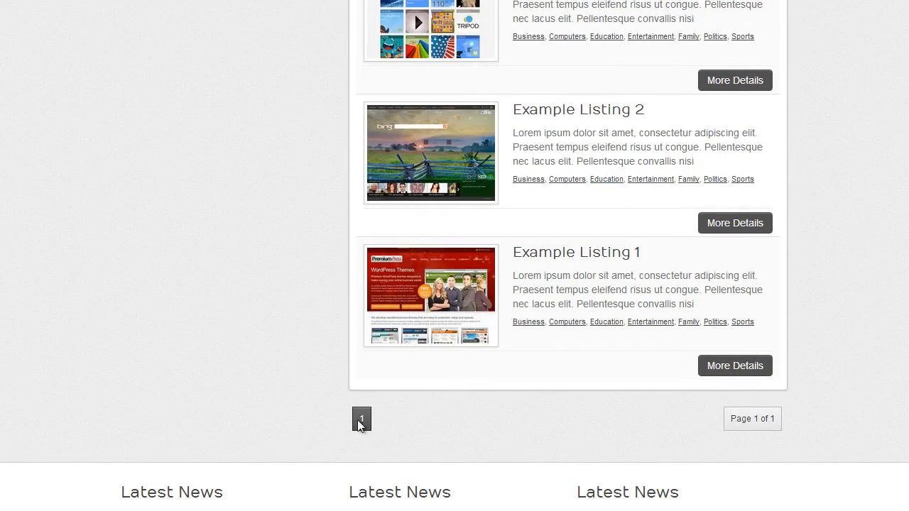
scroll(463, 343, up, 15)
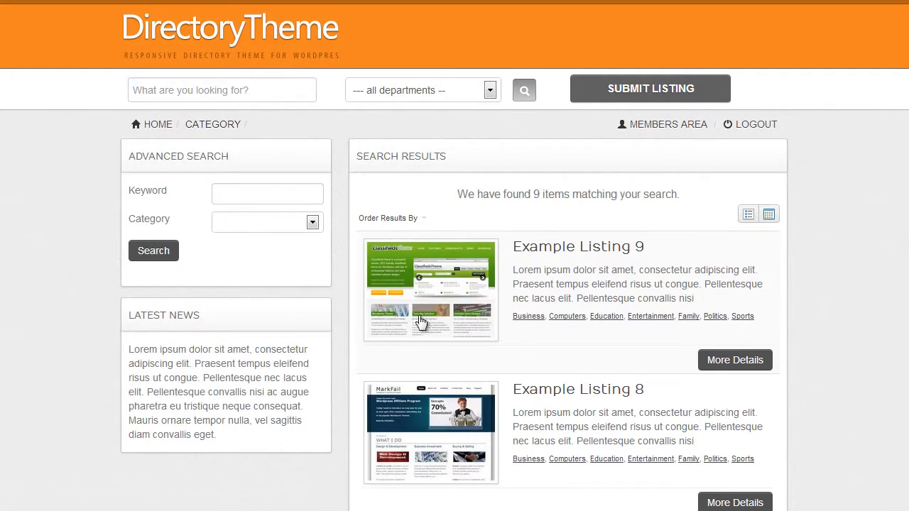
Examine the Order Results By options and the order of the listings in the search results
click(392, 218)
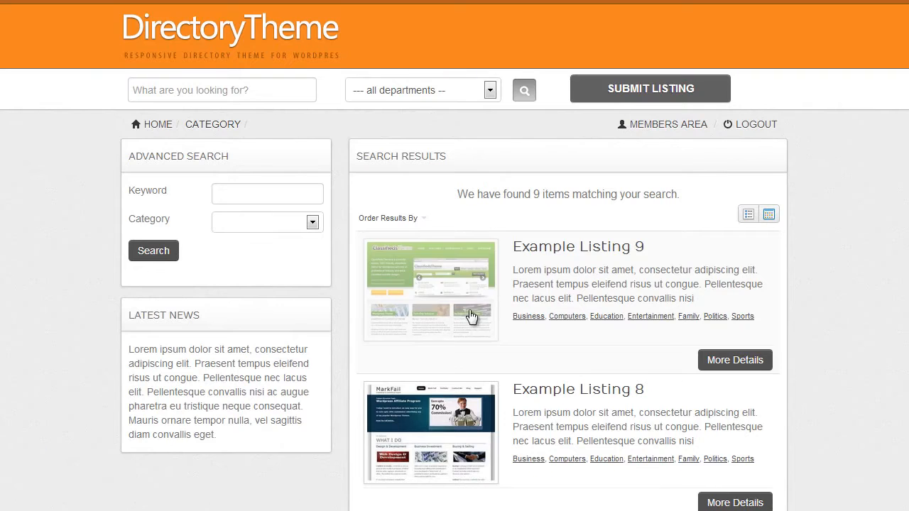
scroll(469, 305, down, 3)
scroll(464, 290, up, 2)
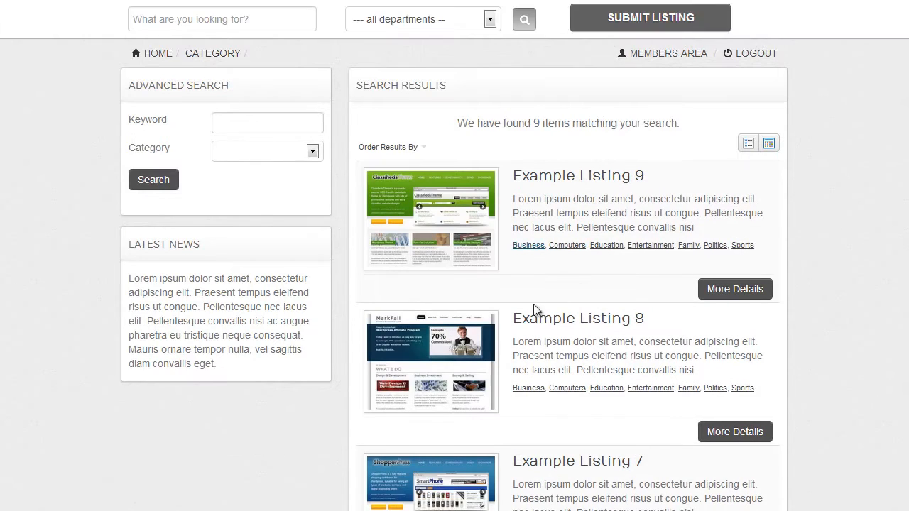
scroll(535, 309, down, 2)
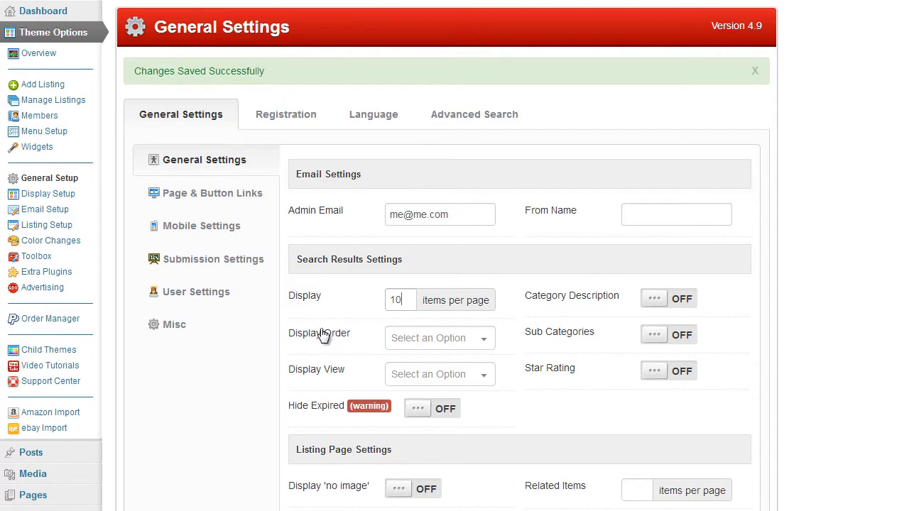
Examine the Display Order options in the general search results settings without choosing one
scroll(309, 331, down, 1)
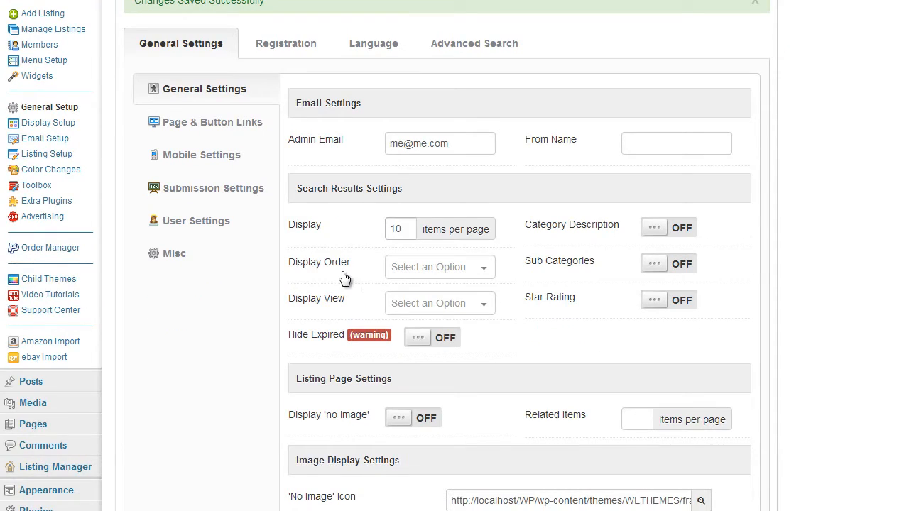
click(482, 274)
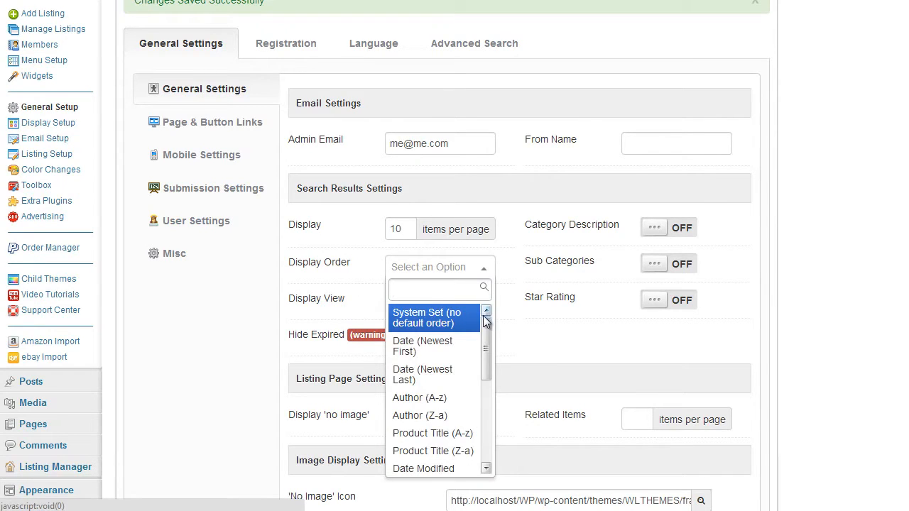
mouse_move(486, 321)
mouse_down()
mouse_move(485, 358)
mouse_move(484, 314)
mouse_up()
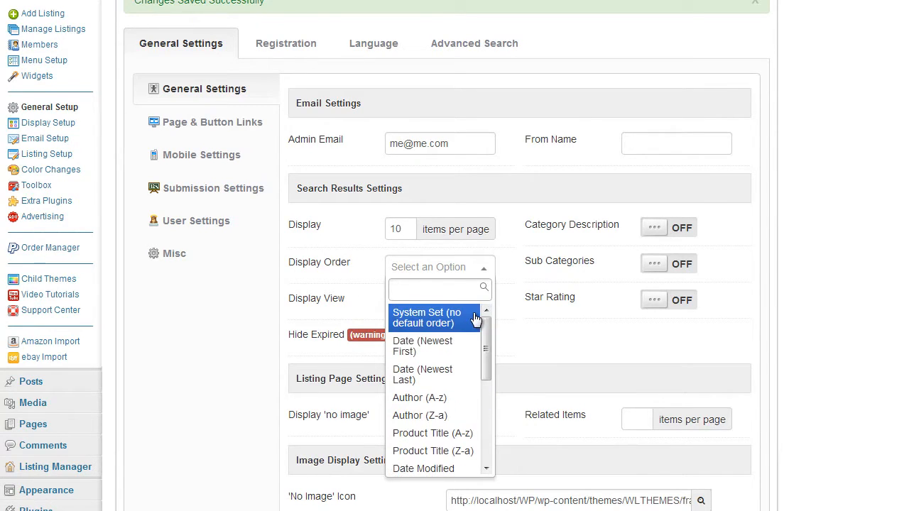
scroll(441, 382, down, 2)
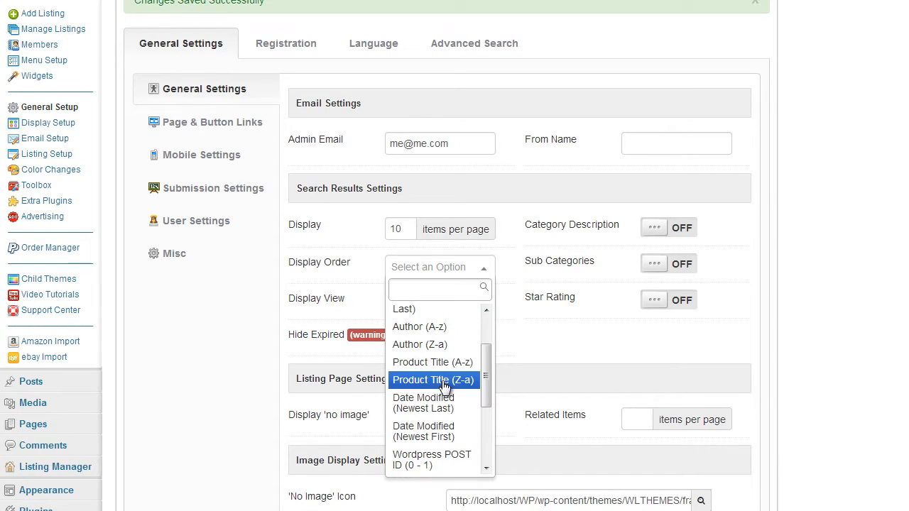
scroll(458, 363, down, 2)
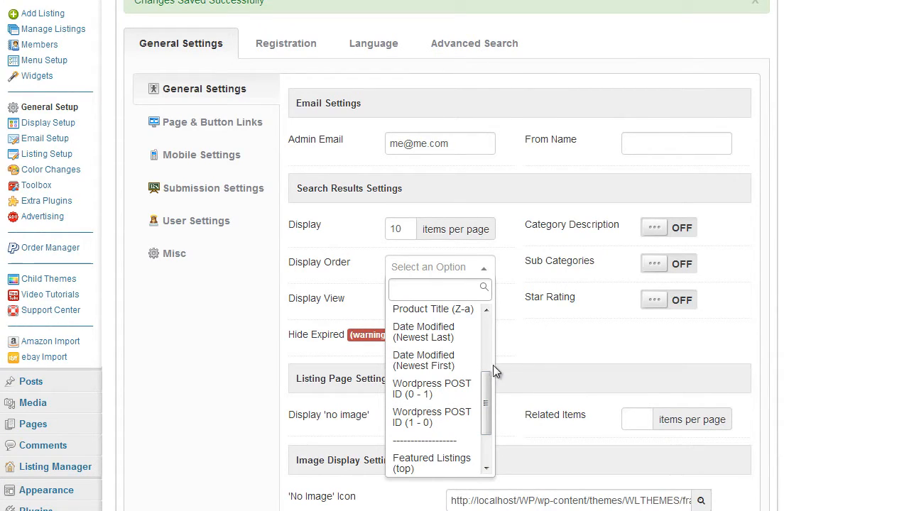
drag(491, 379, 487, 420)
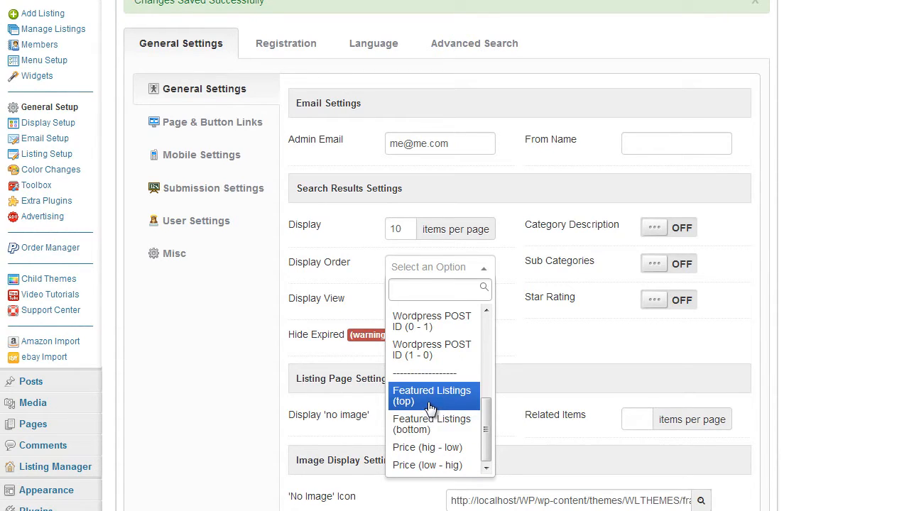
click(547, 329)
Set the search results Display Order to Featured Listings (top), accept the notice and save the settings
click(475, 270)
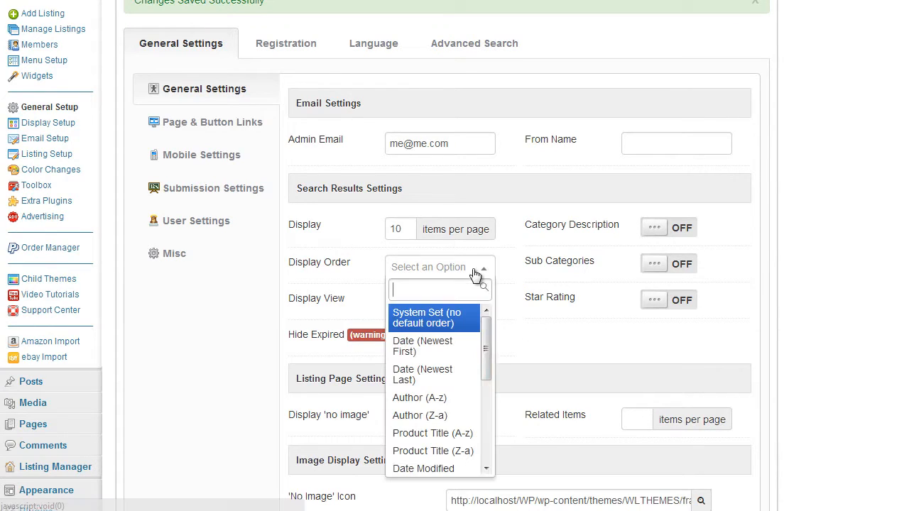
drag(488, 341, 489, 457)
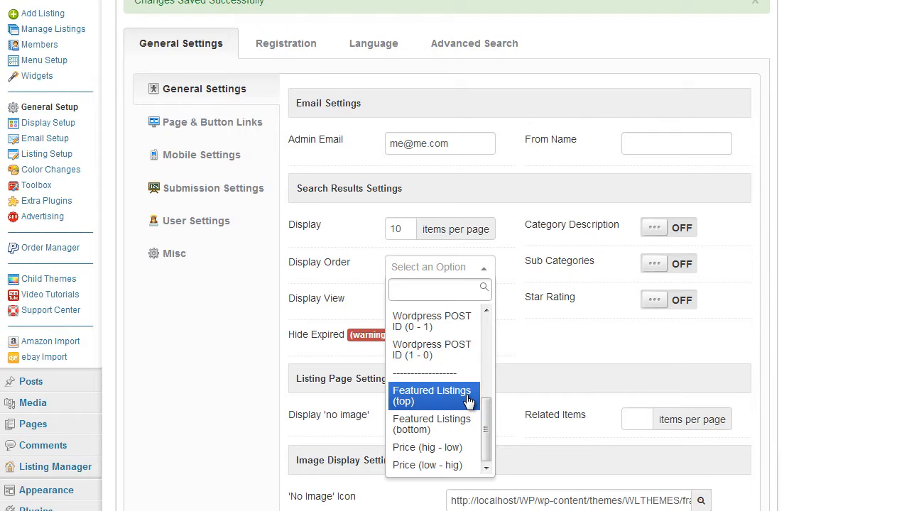
click(505, 342)
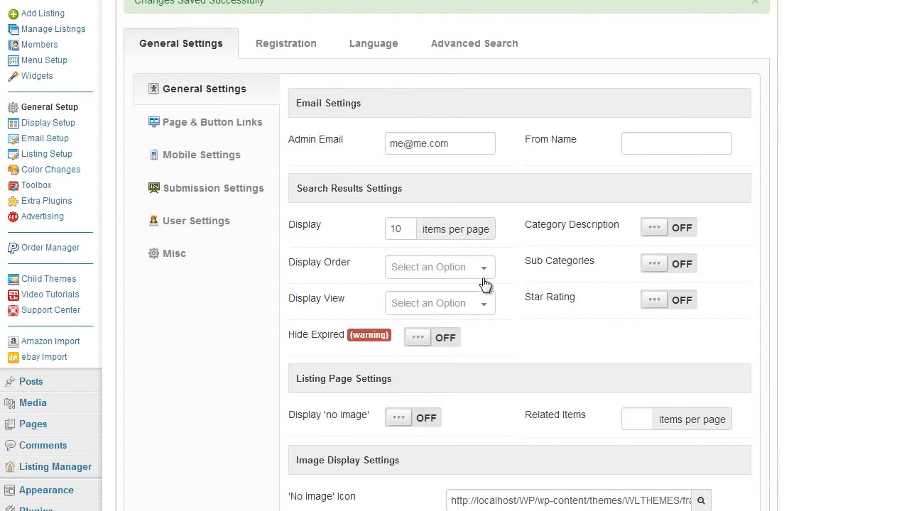
click(486, 271)
scroll(491, 361, down, 5)
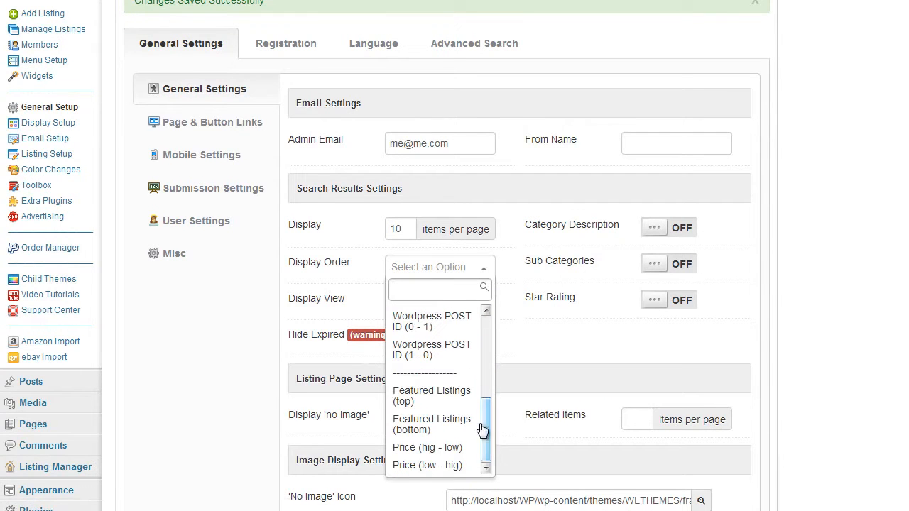
click(431, 400)
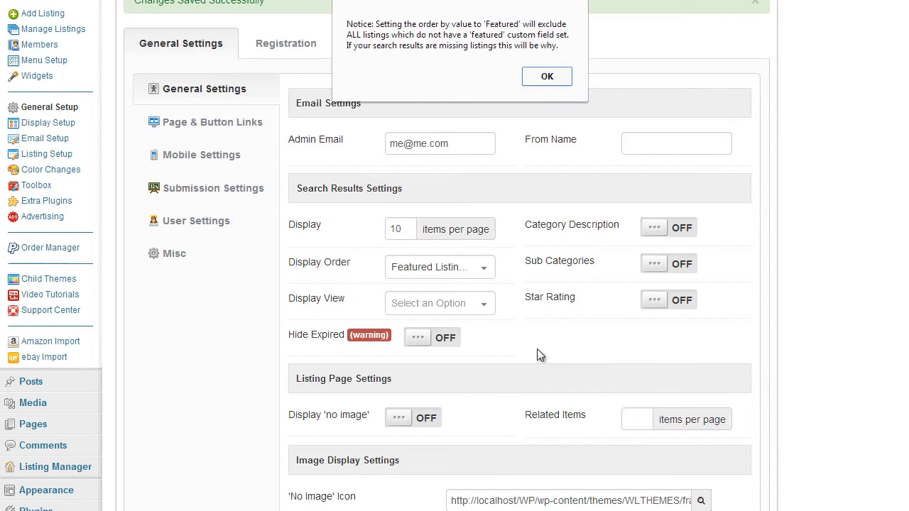
click(545, 76)
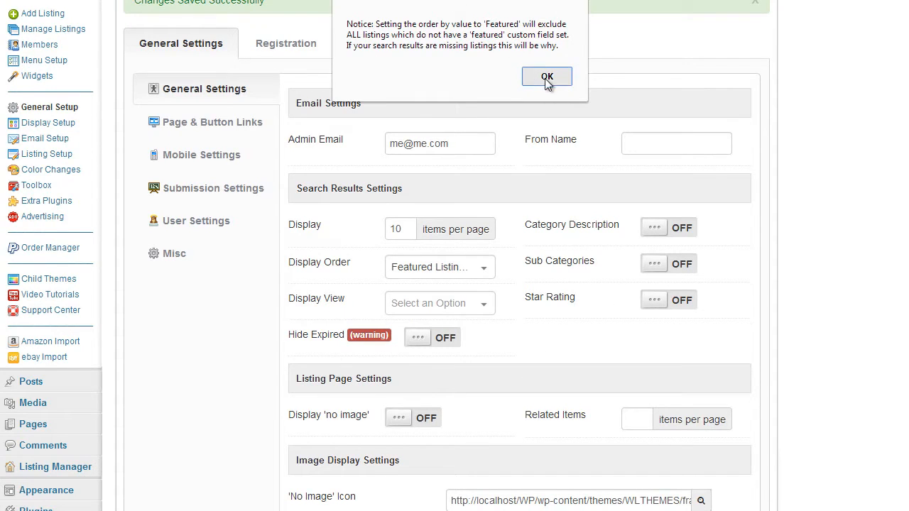
scroll(826, 299, down, 8)
click(416, 361)
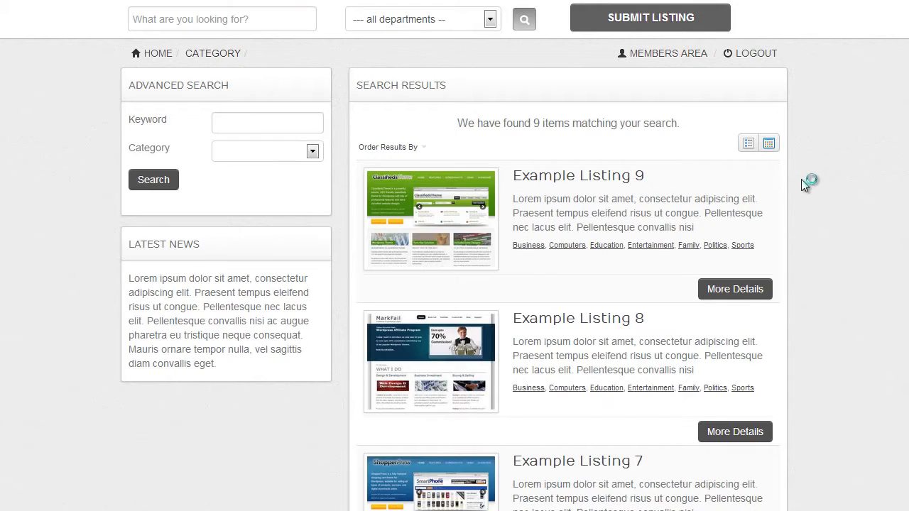
Check the order of the listings in the category results and open Example Listing 9 for editing
scroll(507, 270, down, 5)
scroll(506, 270, down, 2)
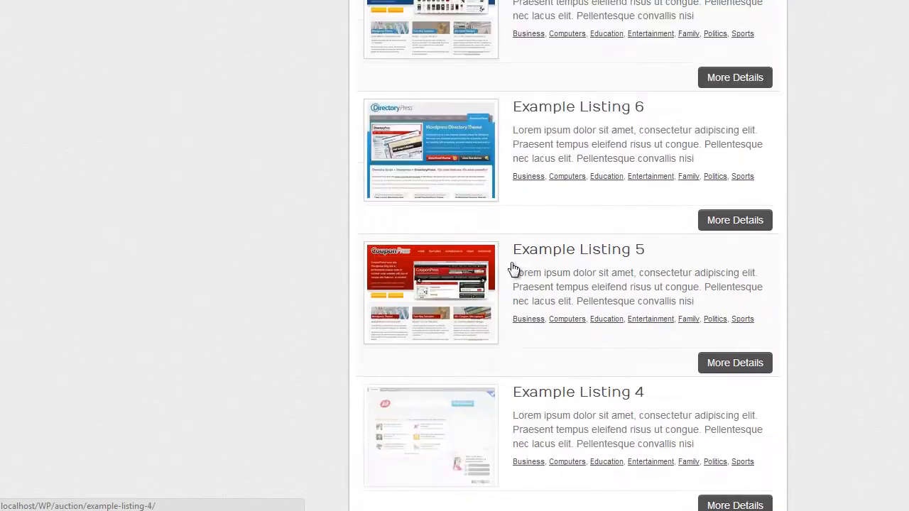
scroll(514, 270, up, 7)
right_click(436, 222)
click(469, 232)
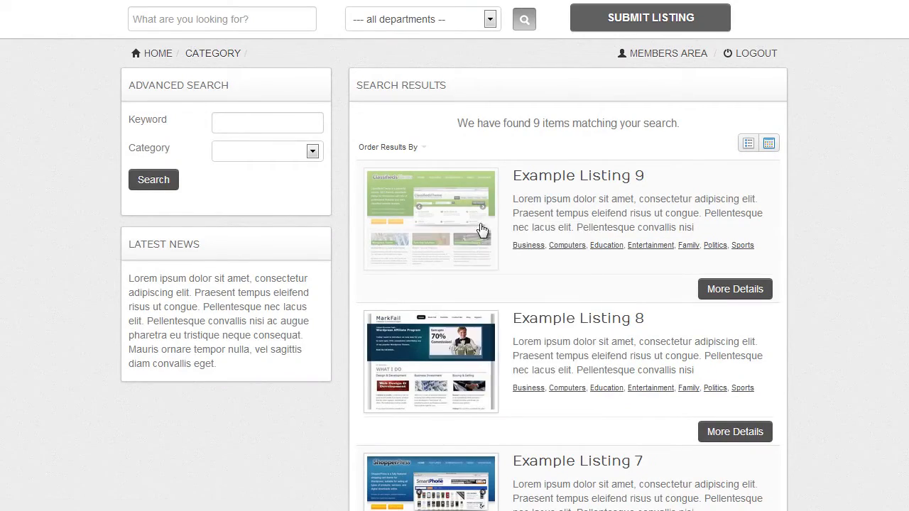
click(345, 1)
click(655, 157)
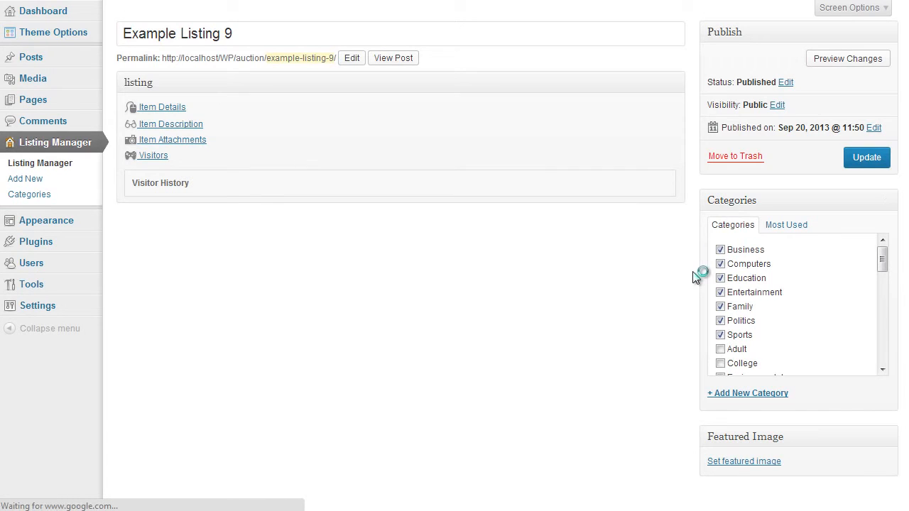
Delete the featured custom field from Example Listing 9 and update the listing
scroll(693, 276, down, 4)
scroll(772, 277, down, 7)
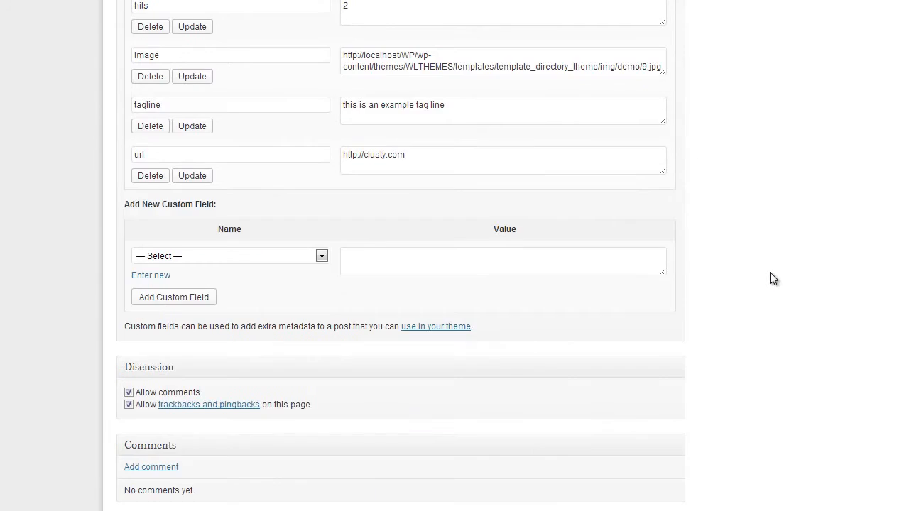
scroll(772, 279, up, 3)
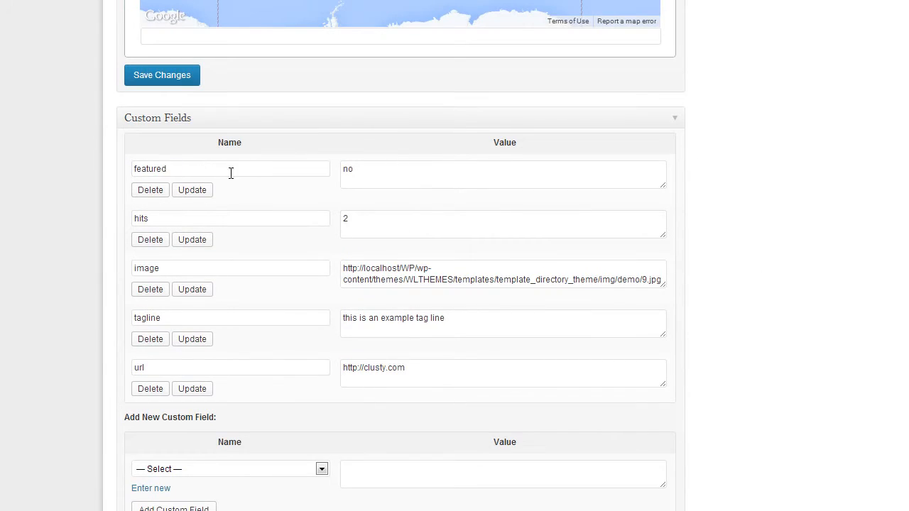
click(150, 190)
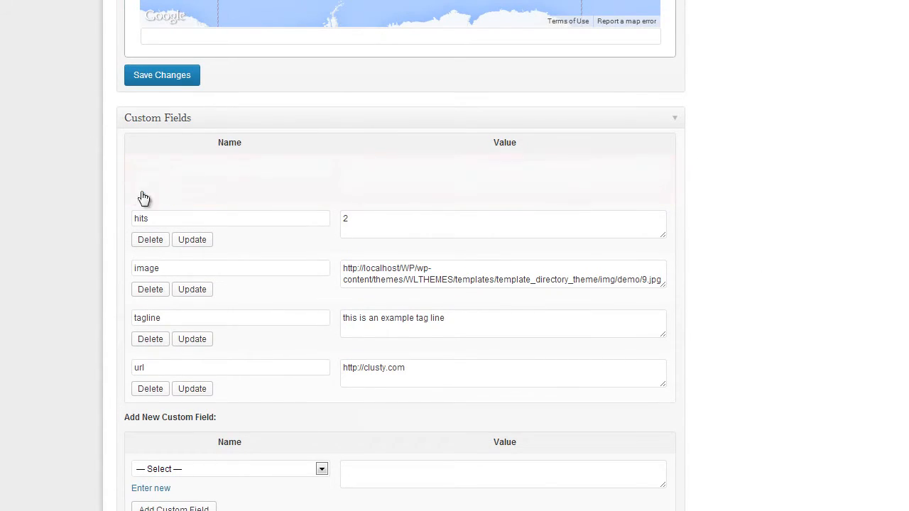
scroll(108, 296, down, 5)
scroll(674, 333, up, 12)
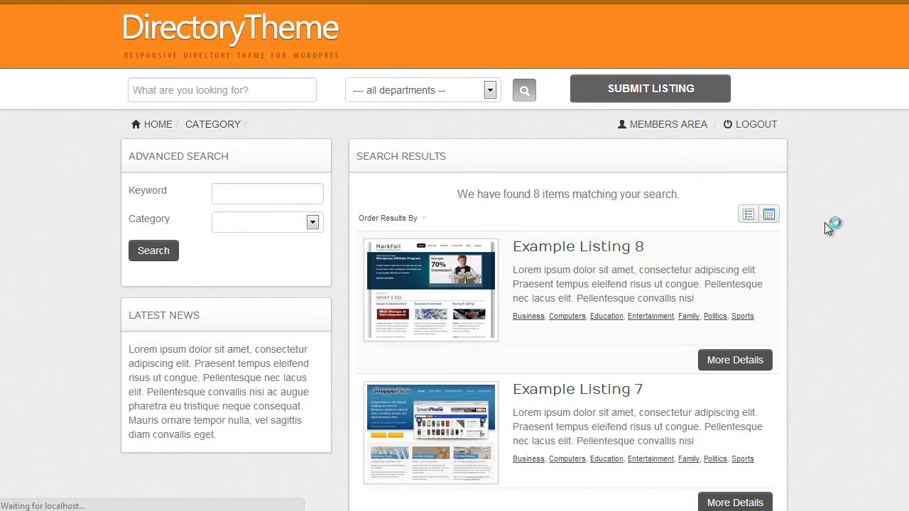
Check the category search results for Example Listing 9 and compare them with the Display Order setting
scroll(586, 260, down, 4)
scroll(590, 263, down, 4)
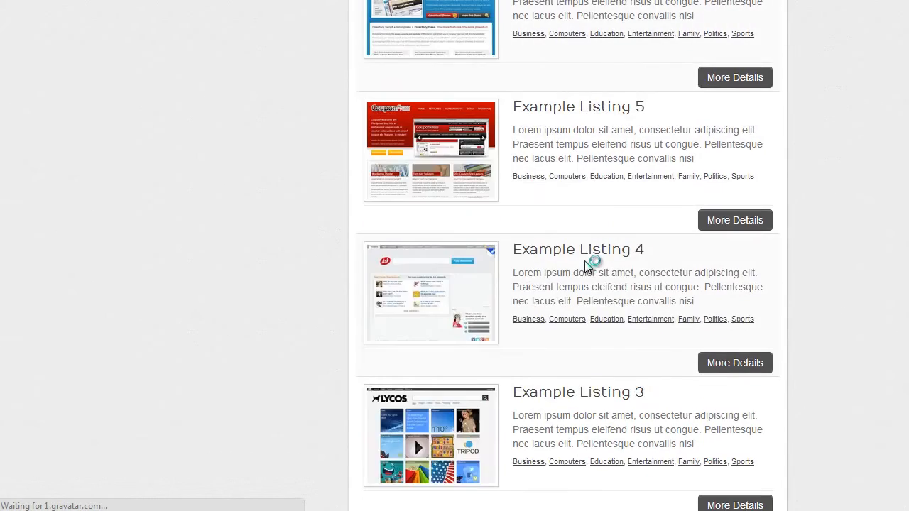
scroll(592, 263, up, 8)
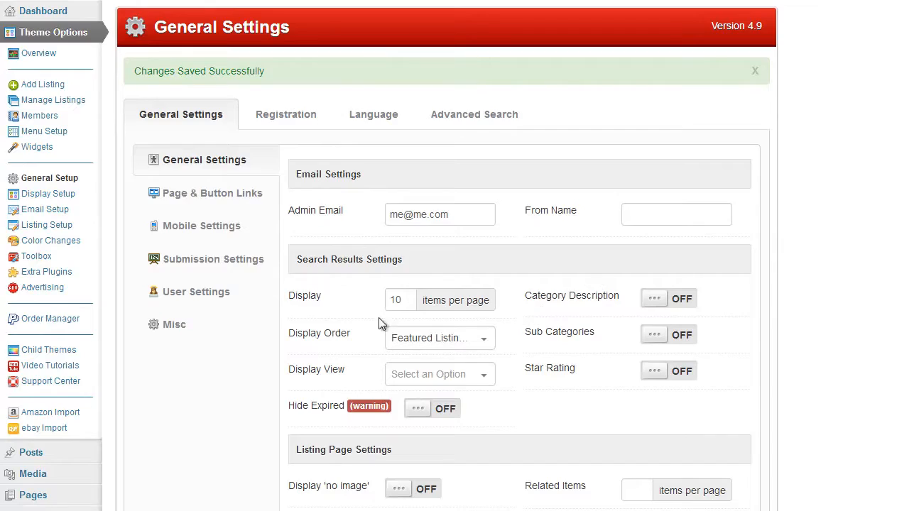
scroll(406, 298, down, 1)
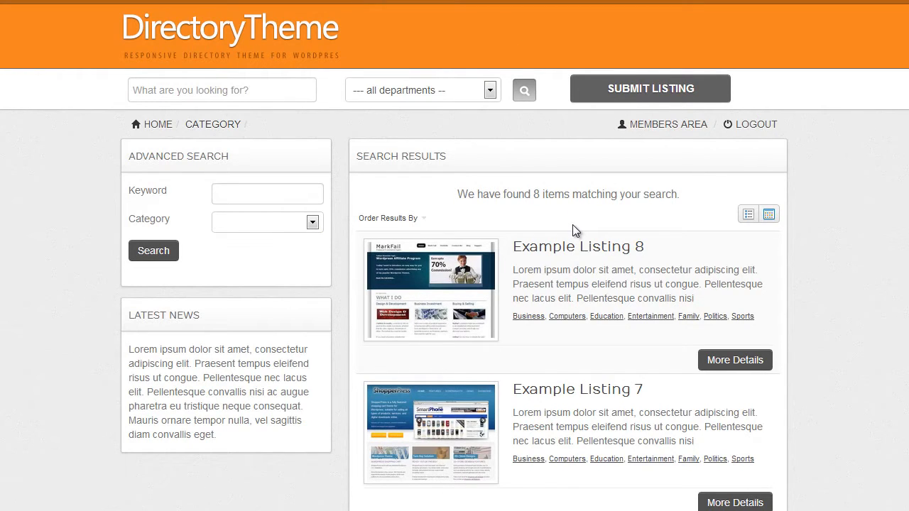
scroll(575, 231, down, 1)
scroll(574, 225, up, 1)
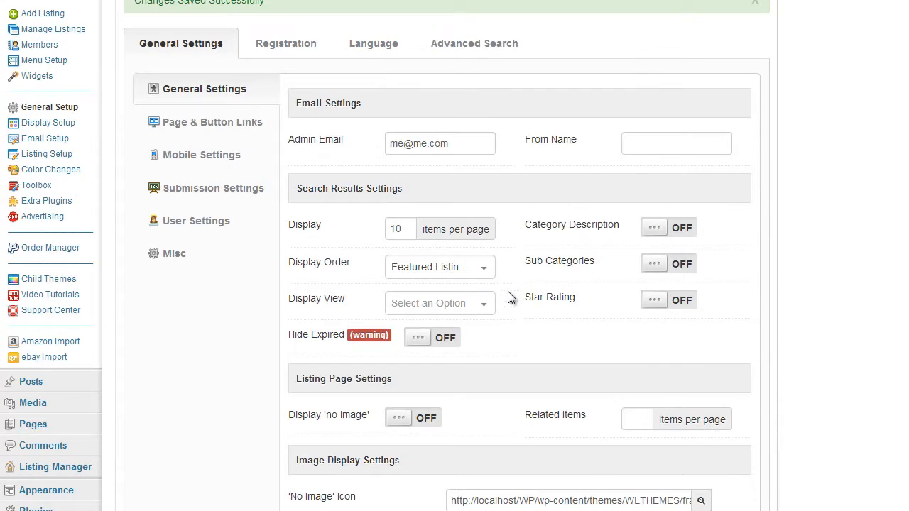
Examine the Display View and Display Order options in the search results settings without changing them
click(488, 304)
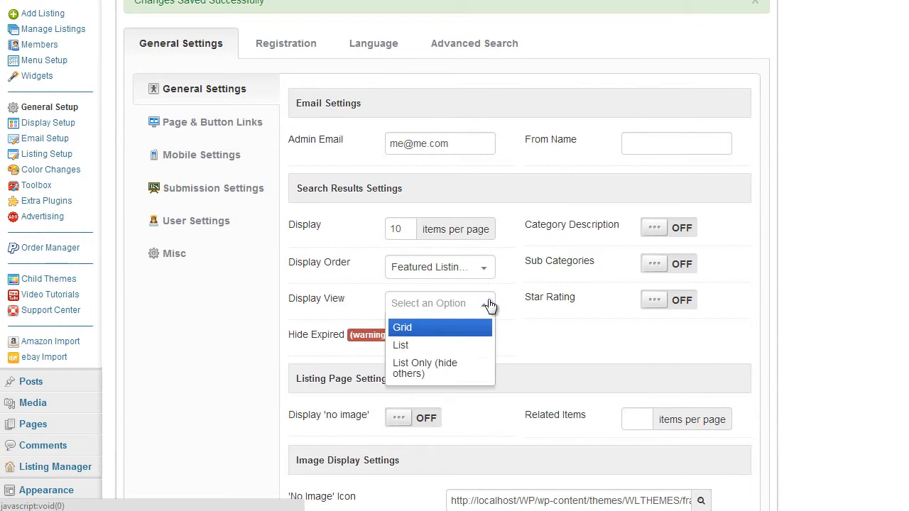
click(489, 304)
click(486, 268)
scroll(488, 398, down, 2)
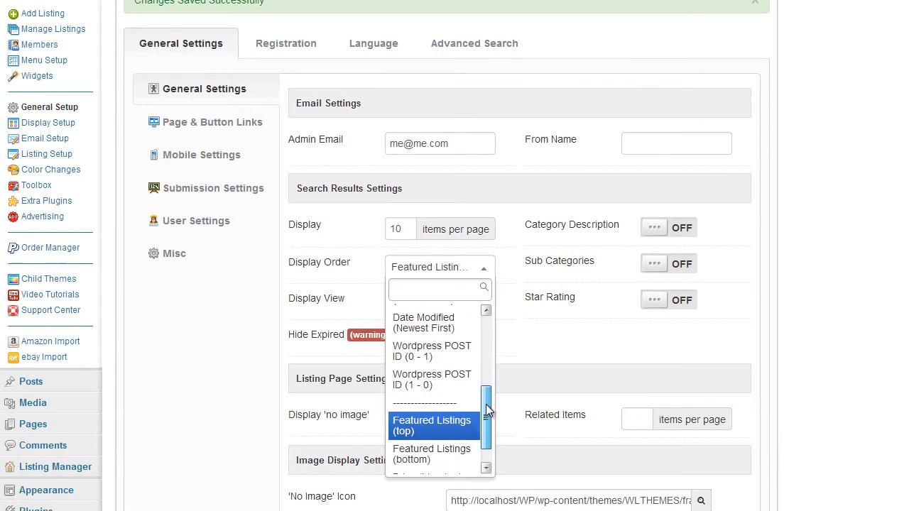
click(523, 360)
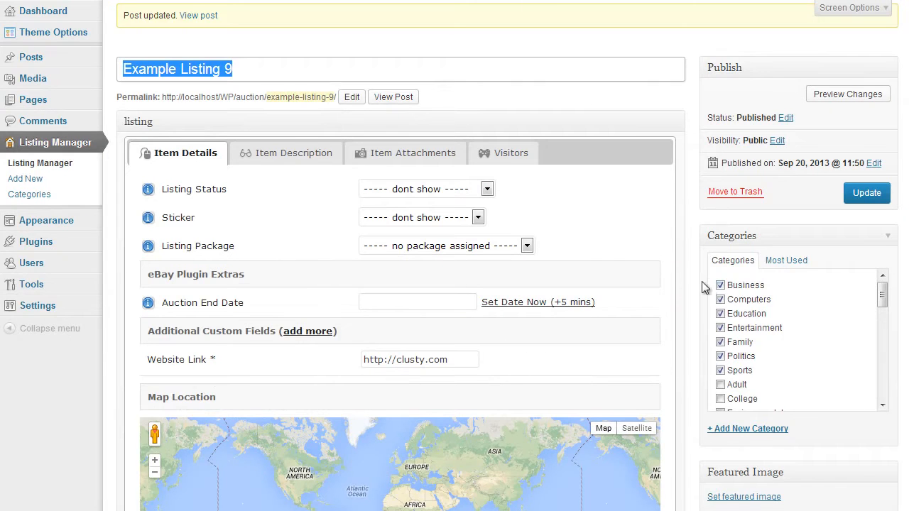
Add a custom field named featured with the value yes to Example Listing 9
scroll(700, 281, down, 8)
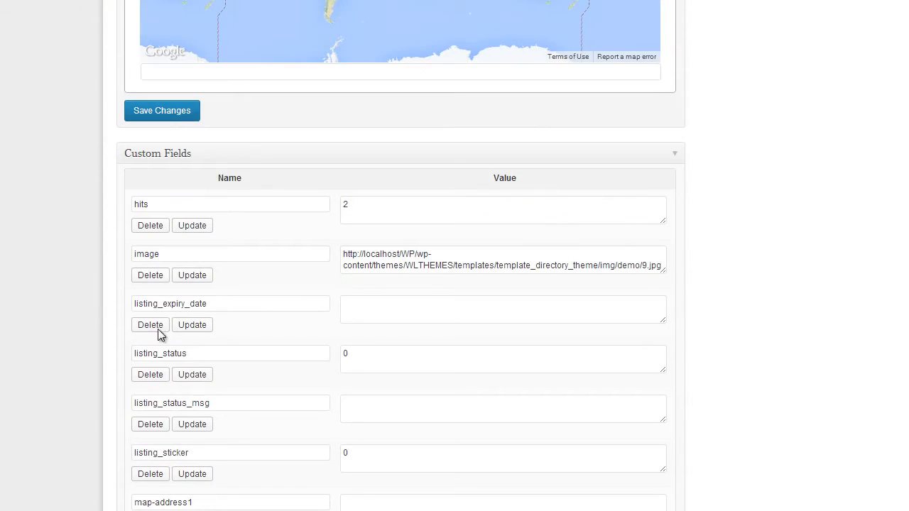
scroll(215, 282, down, 1)
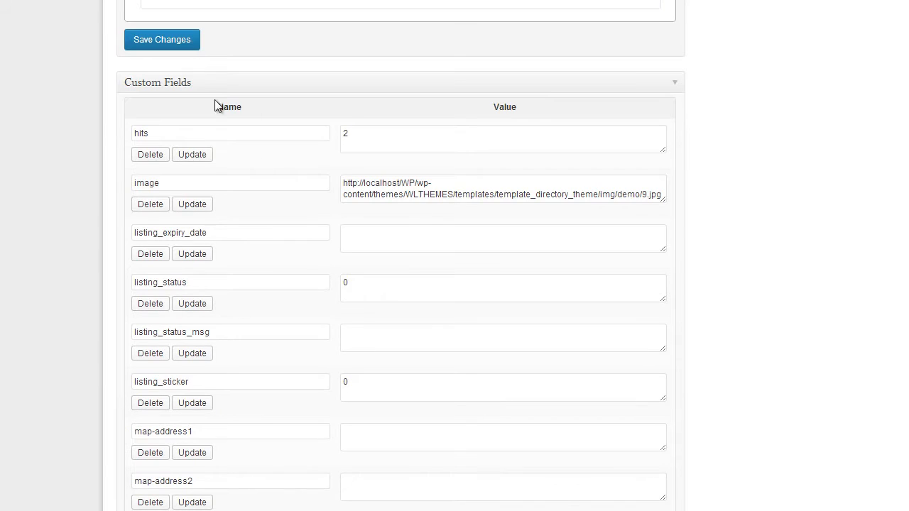
scroll(710, 135, up, 8)
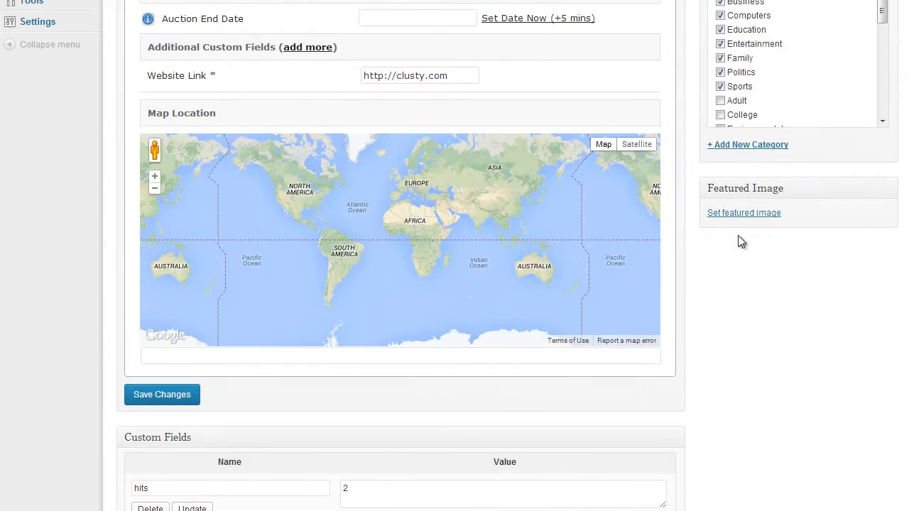
scroll(728, 384, down, 15)
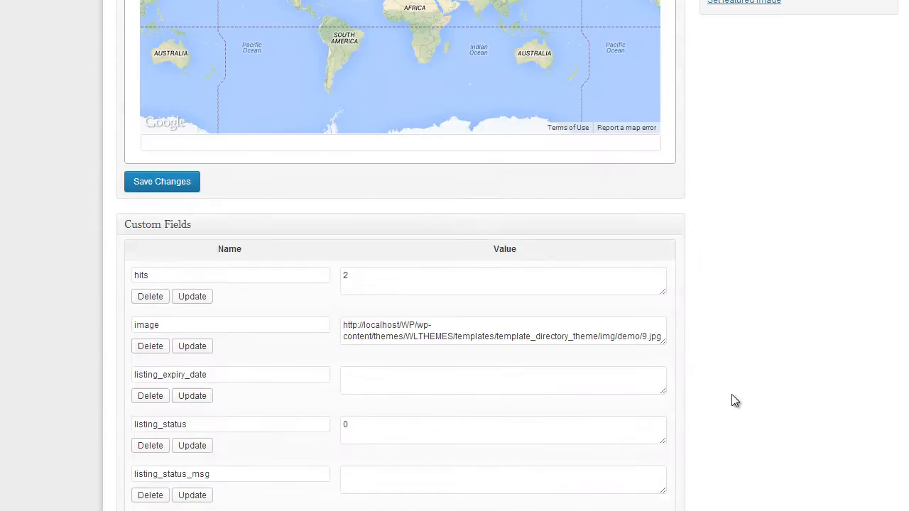
scroll(361, 344, down, 7)
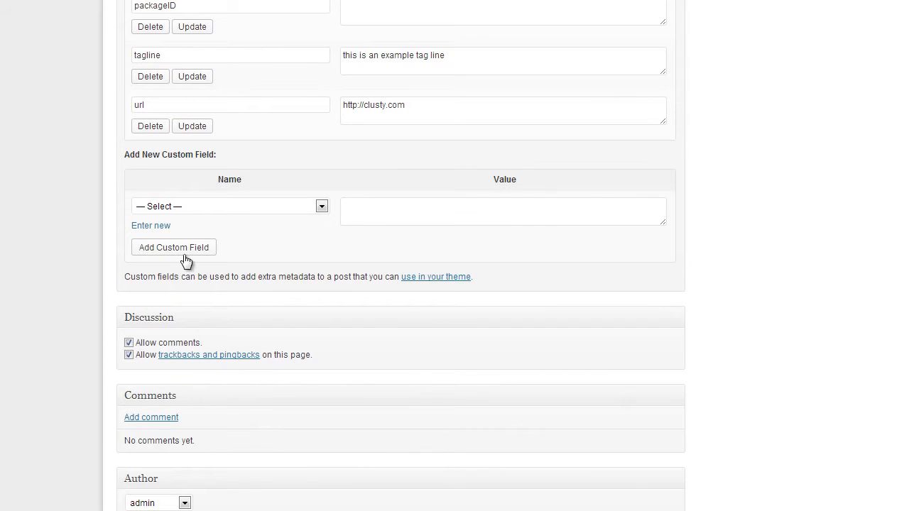
click(154, 225)
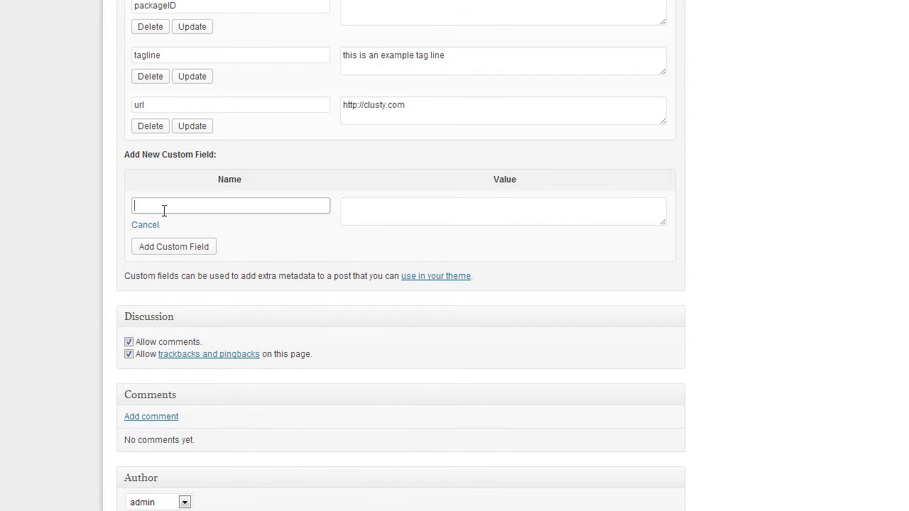
text(features)
key(Tab)
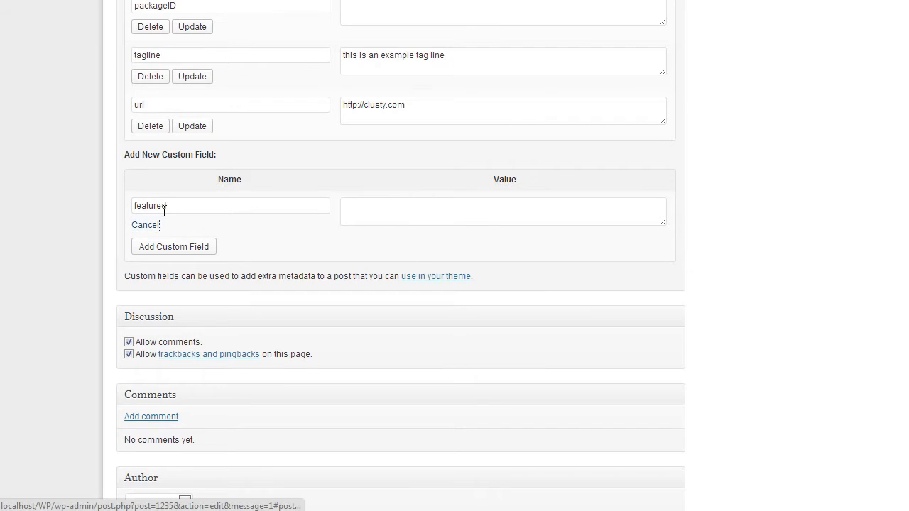
click(388, 209)
text(yes)
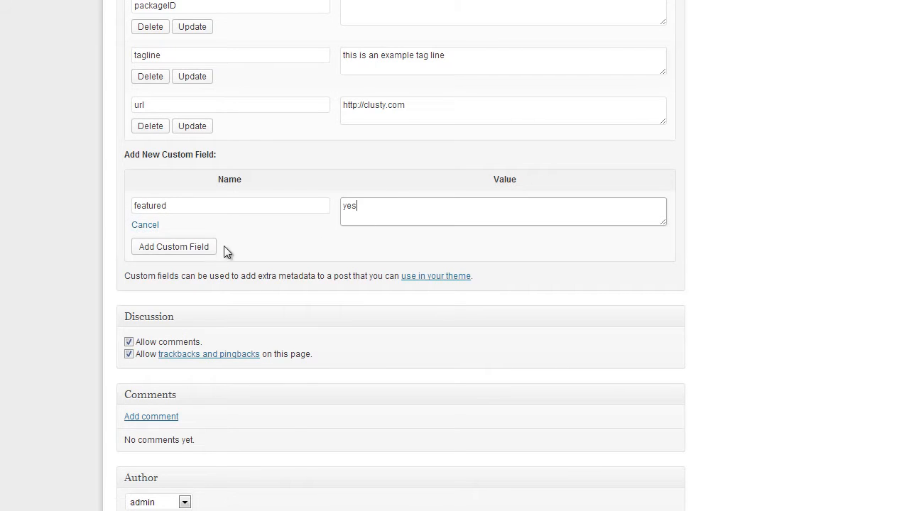
click(213, 247)
Update Example Listing 9 and check its place in the category search results on the directory site
scroll(902, 377, up, 1)
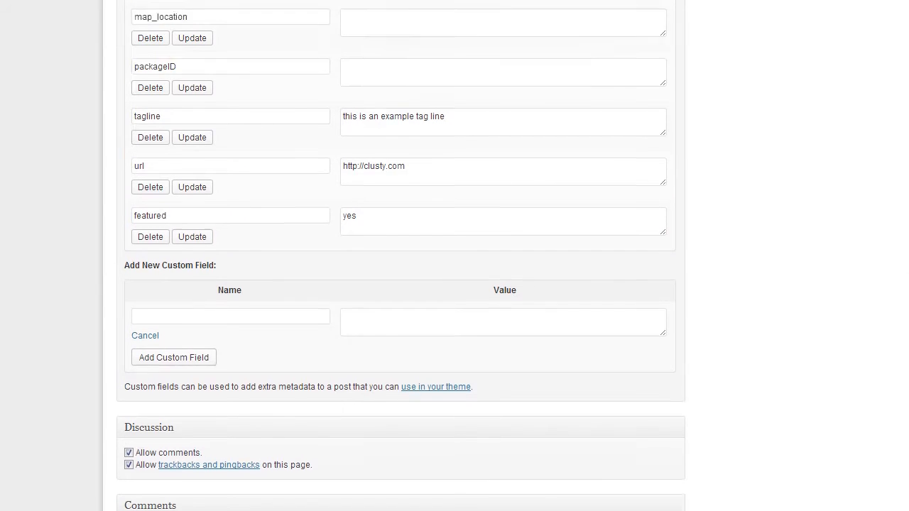
scroll(873, 213, up, 15)
click(877, 148)
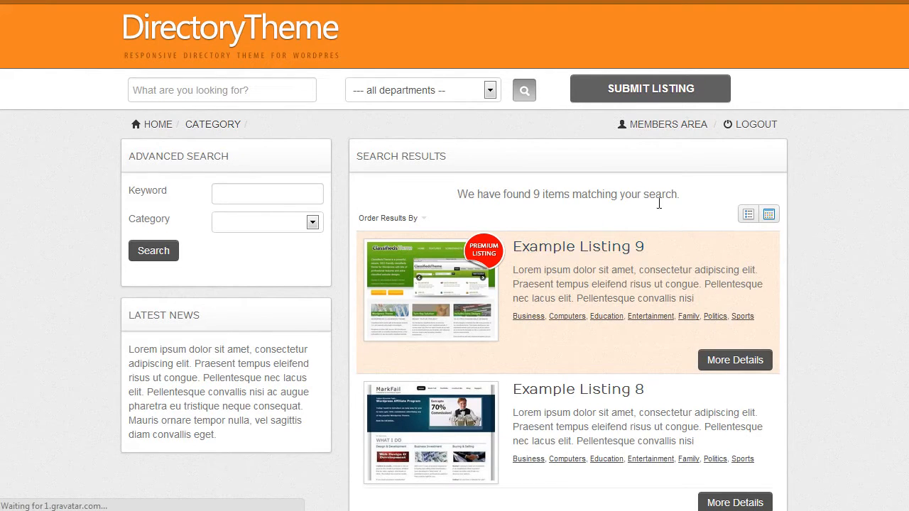
scroll(622, 261, down, 2)
scroll(574, 284, up, 2)
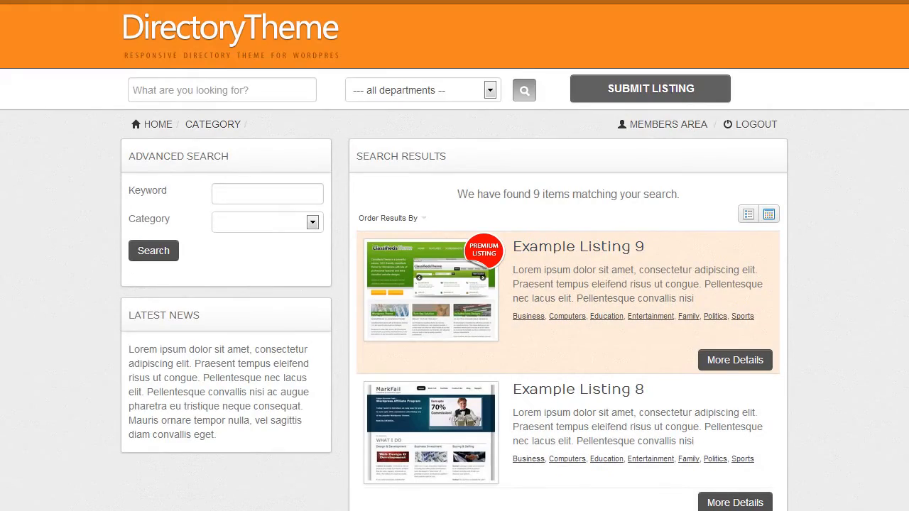
scroll(551, 451, down, 2)
scroll(533, 308, up, 2)
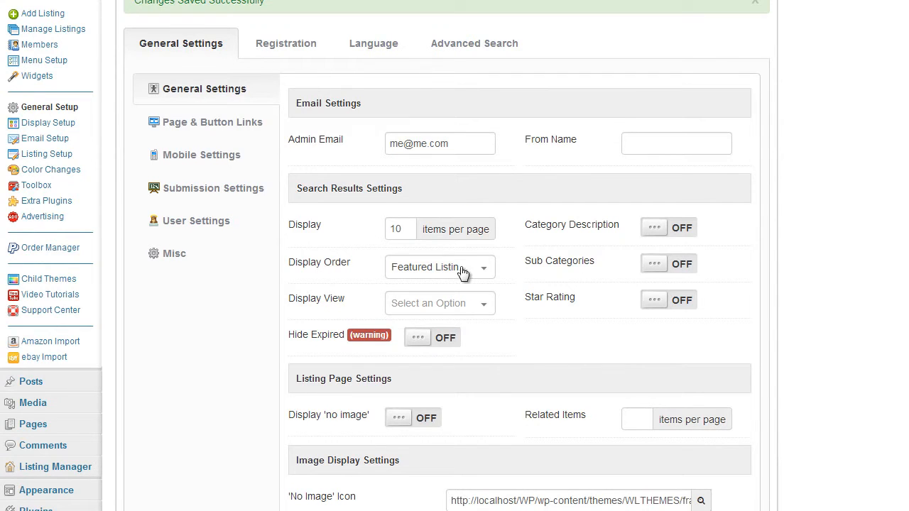
Review the Display Order options from the start of the list and keep the current choice
click(463, 269)
drag(489, 415, 486, 310)
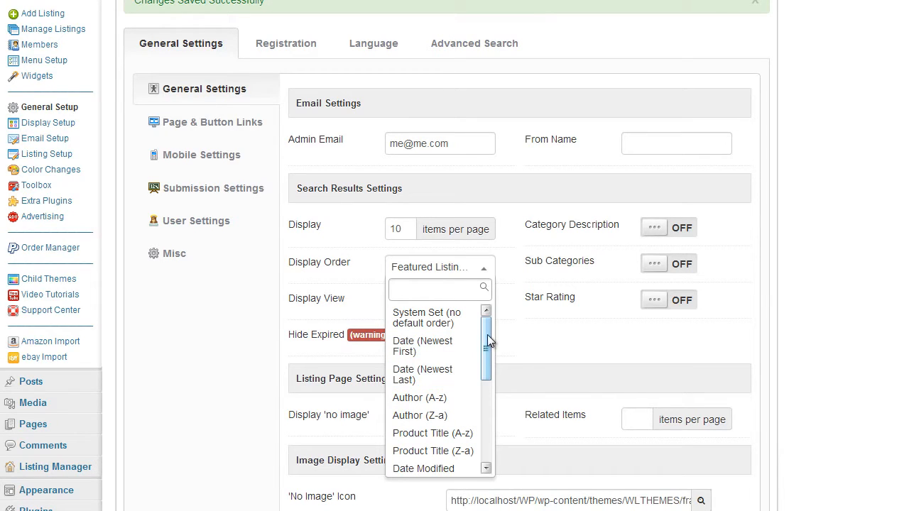
click(504, 328)
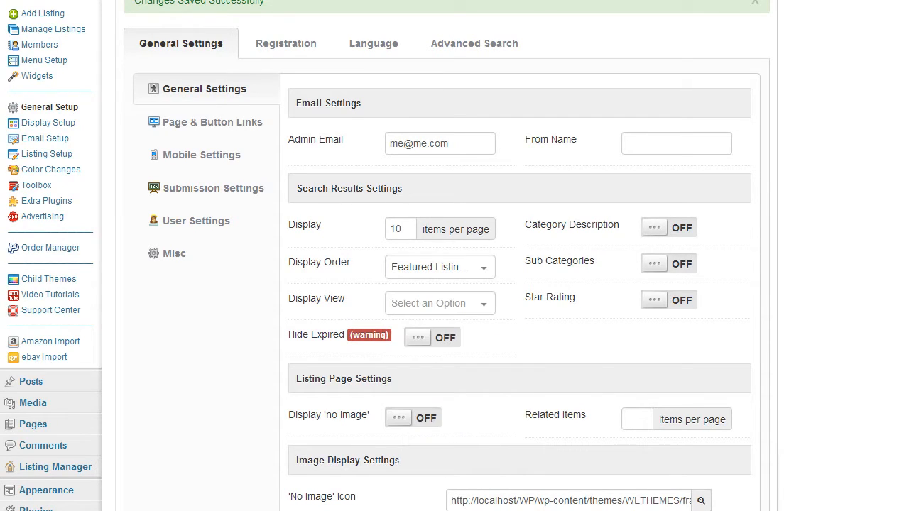
Review the Display Order choices around the featured listings options and leave the current selection in place
click(493, 263)
scroll(489, 363, up, 5)
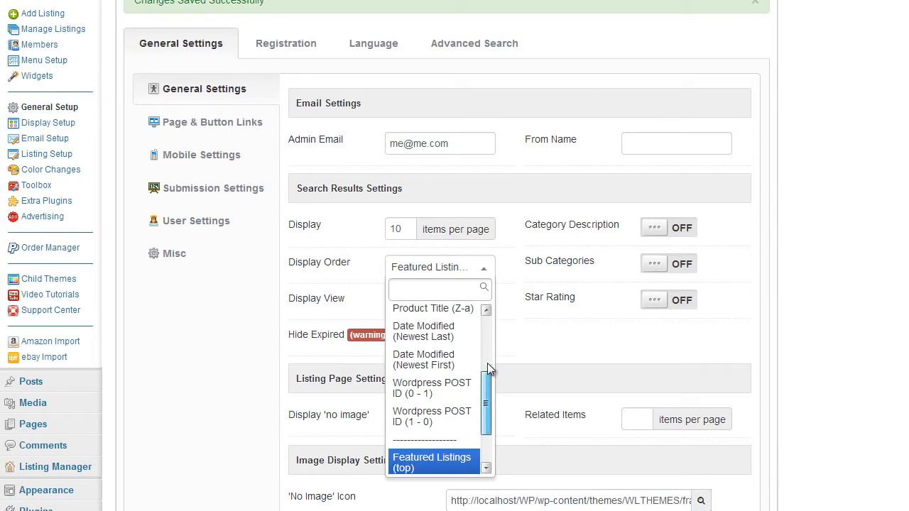
click(498, 290)
click(481, 265)
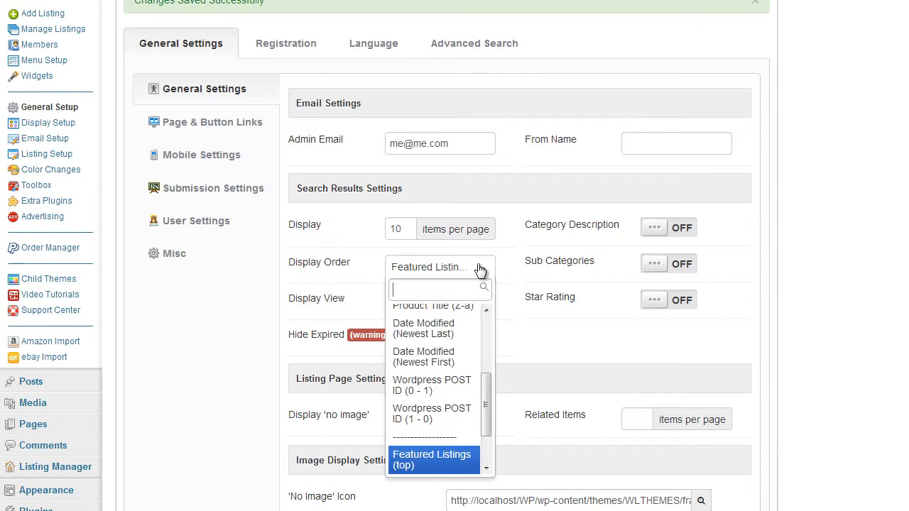
scroll(490, 417, down, 3)
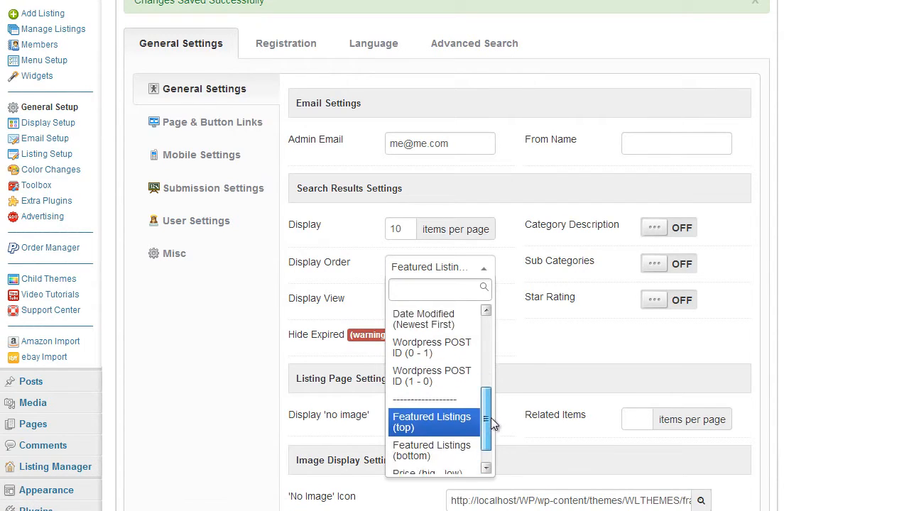
click(537, 341)
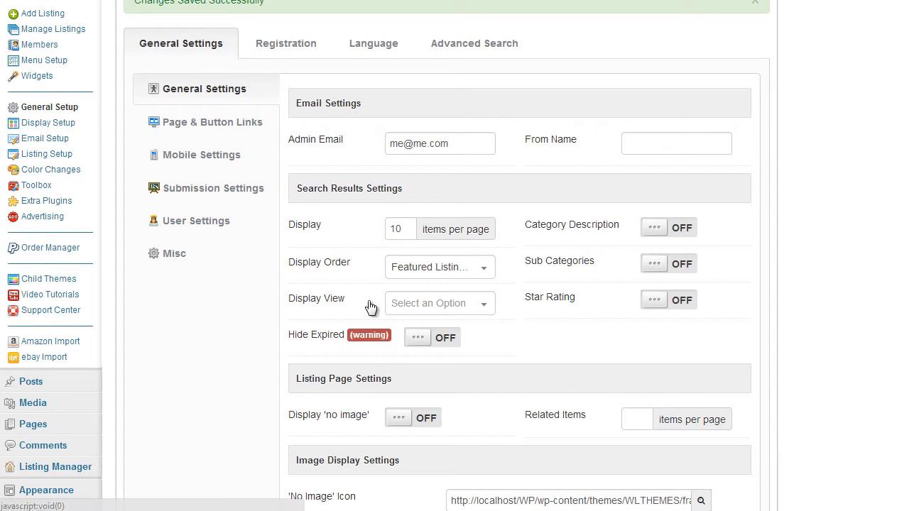
Set the search results Display View to Grid, save the settings, and check the layout on the directory site
click(447, 306)
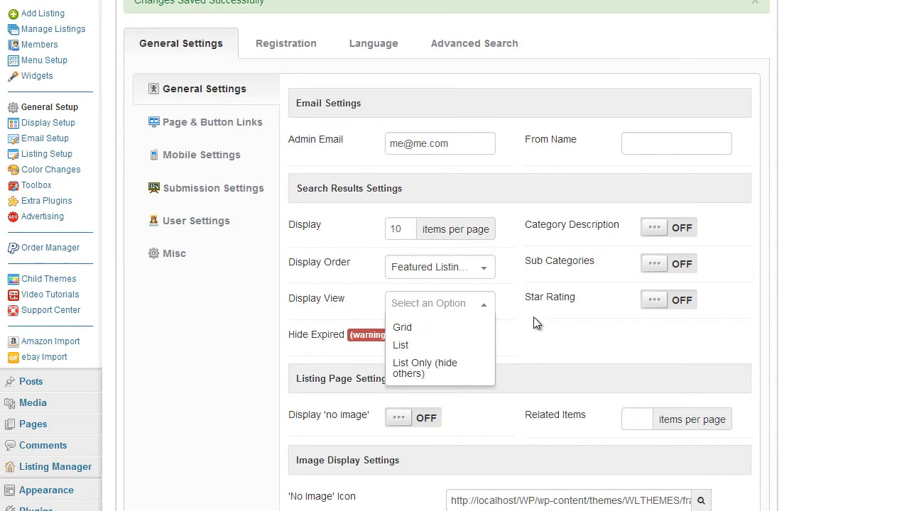
click(462, 306)
click(458, 306)
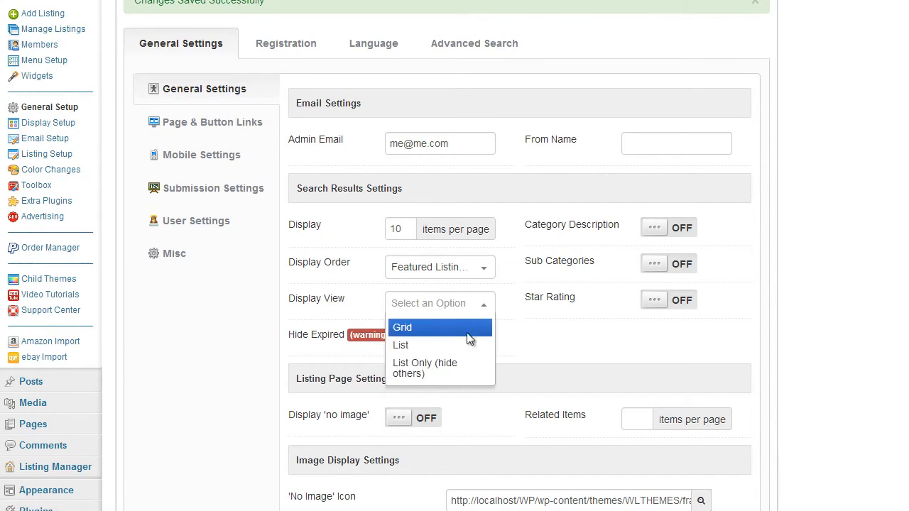
click(468, 328)
scroll(736, 343, down, 7)
click(443, 365)
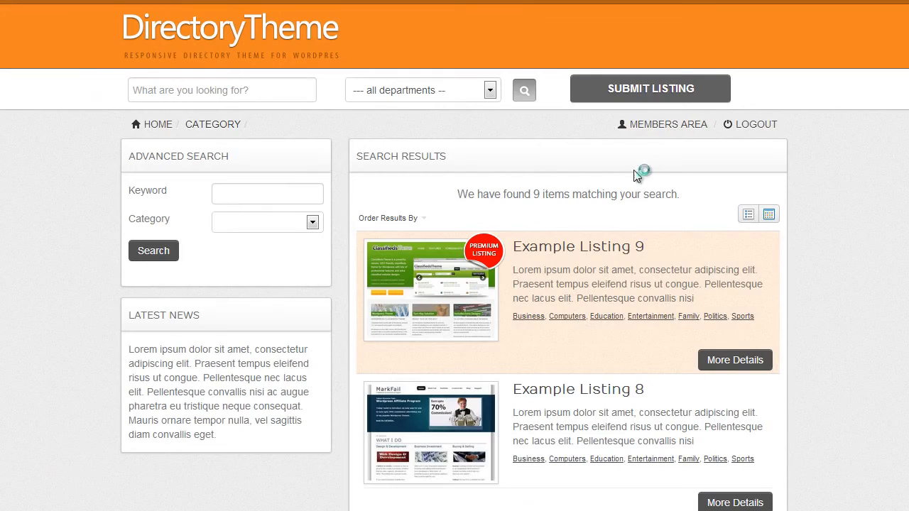
scroll(753, 220, down, 1)
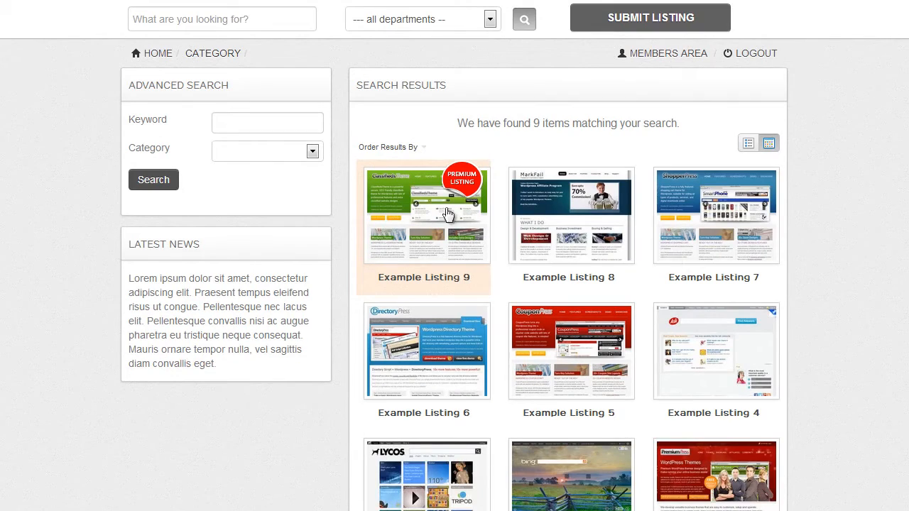
scroll(568, 277, down, 1)
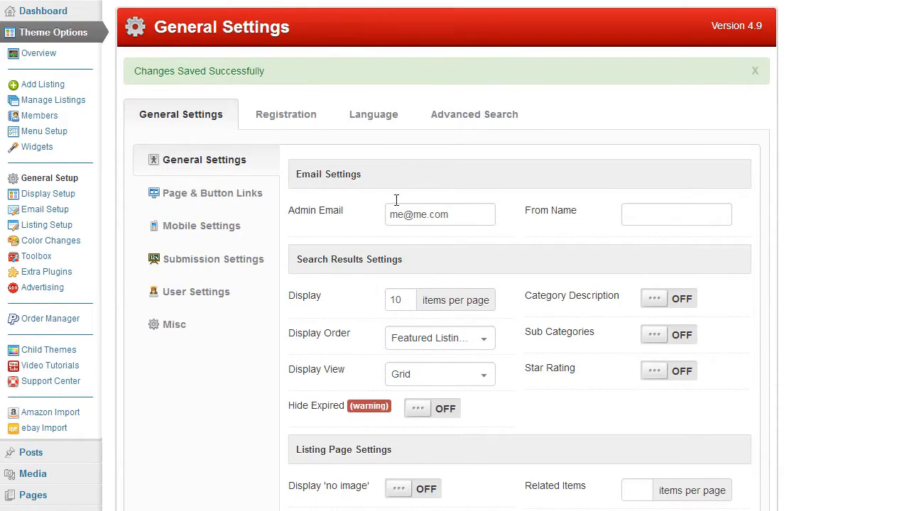
Set the Display View to List, save the settings, and reload the directory's search results to check the layout
scroll(444, 311, down, 1)
click(441, 306)
click(440, 344)
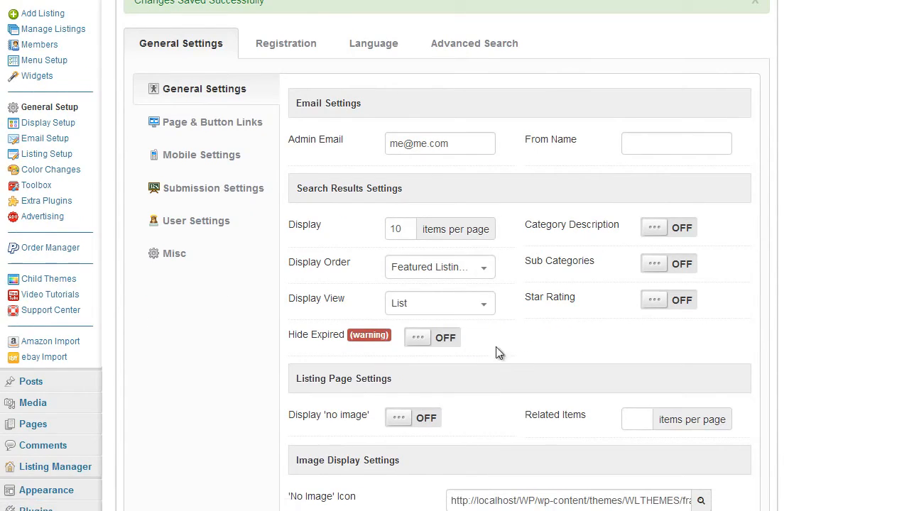
scroll(385, 405, down, 7)
click(437, 480)
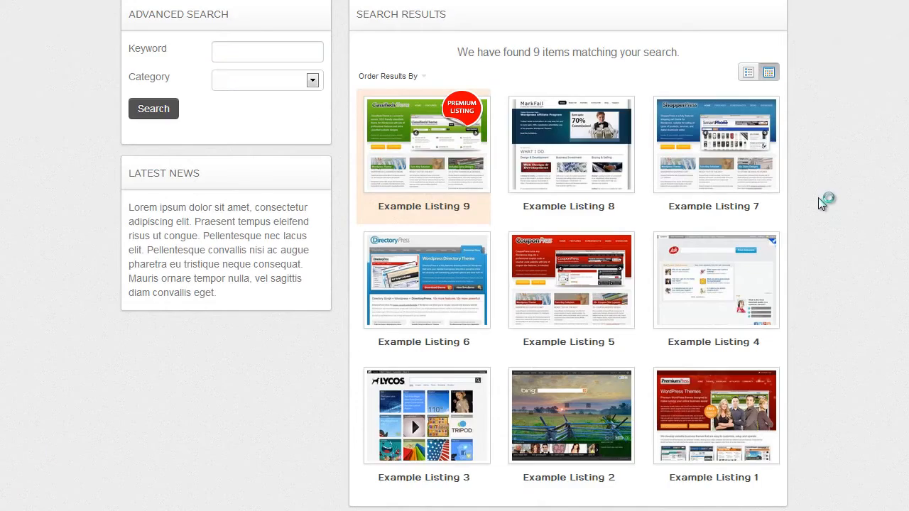
key(F5)
scroll(661, 206, down, 5)
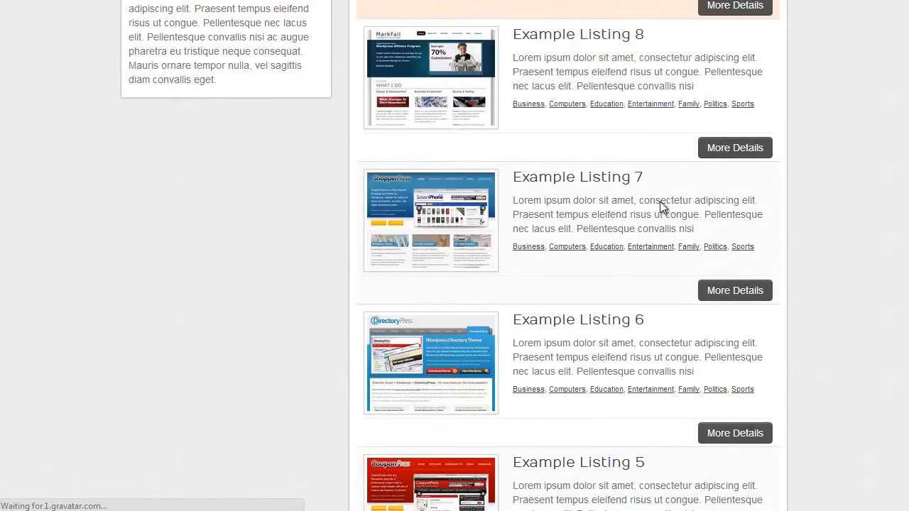
scroll(661, 206, up, 5)
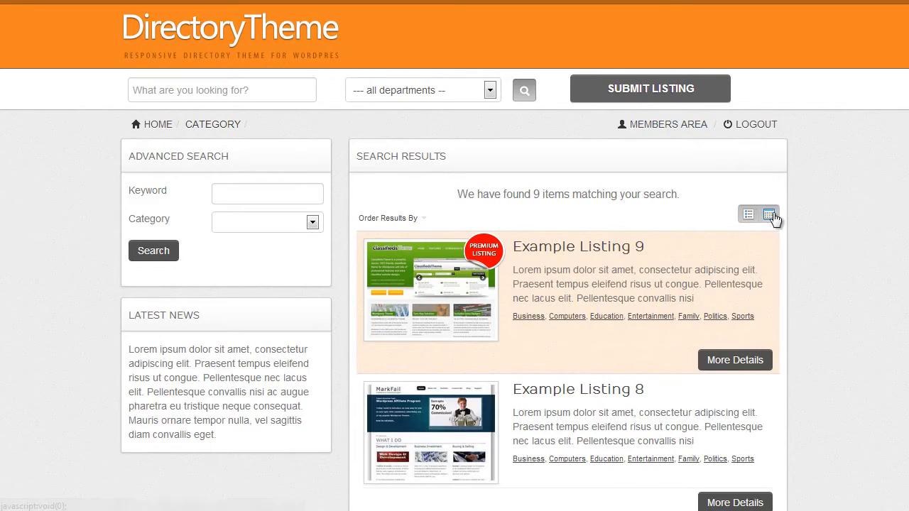
Try the visitor view switch on the search results by alternating between grid and list layouts, ending on list
click(772, 215)
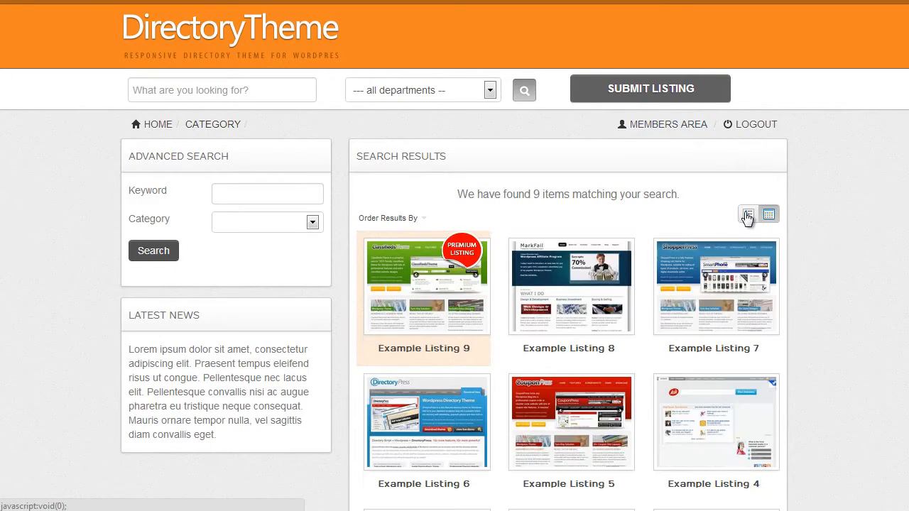
click(748, 215)
click(769, 215)
click(748, 216)
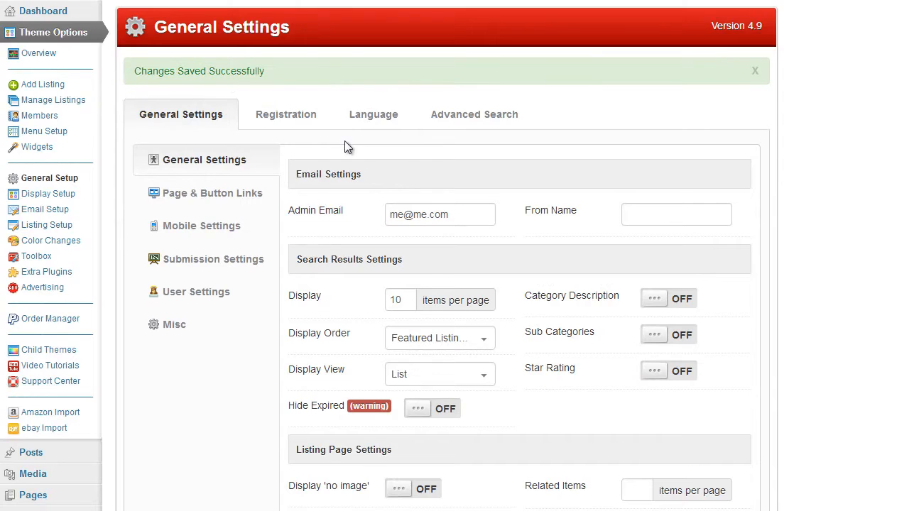
Set the Display View to List Only (hide others) and save the settings
scroll(398, 177, down, 3)
click(483, 233)
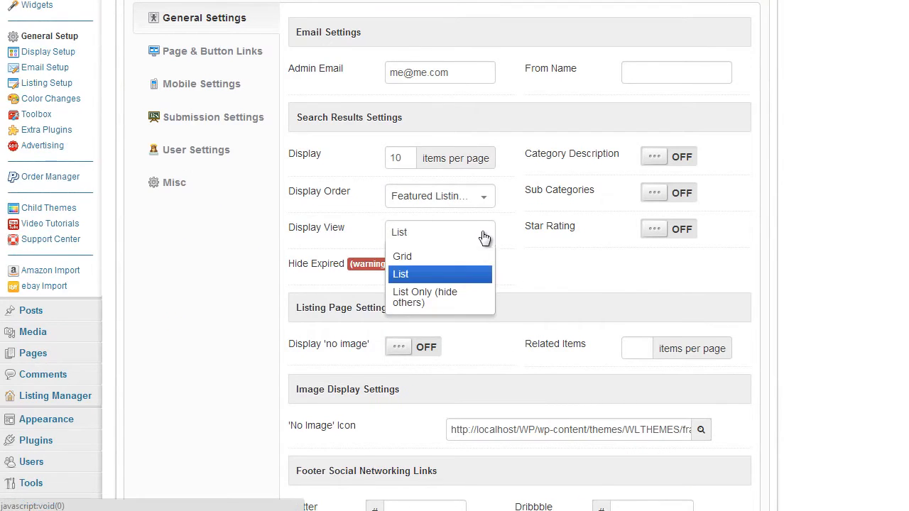
click(452, 294)
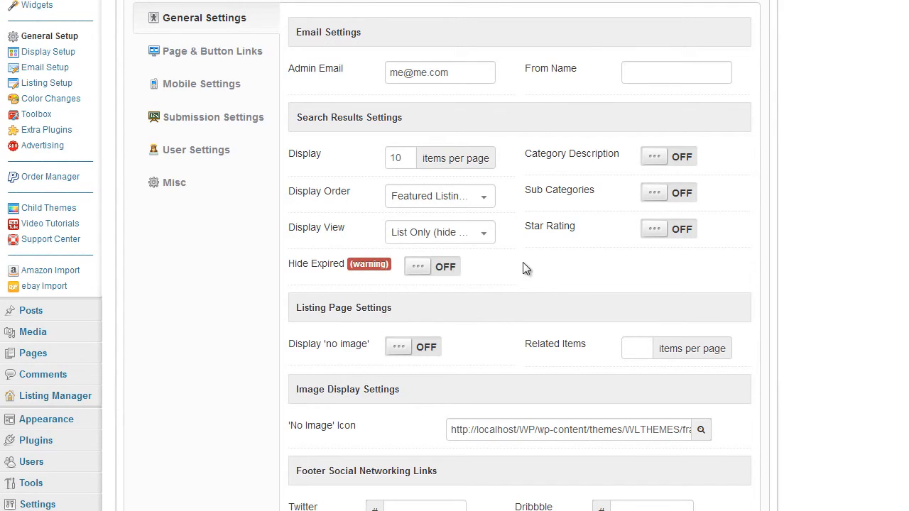
scroll(522, 266, down, 7)
click(444, 370)
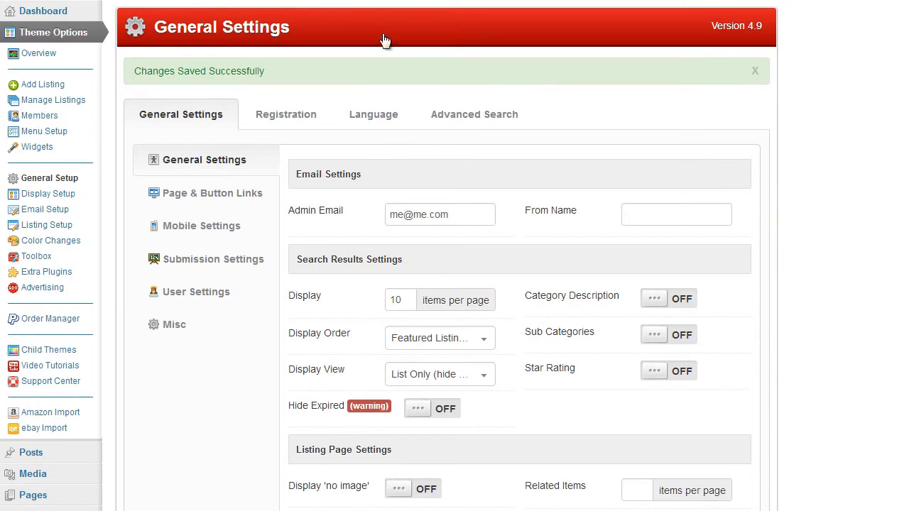
Turn on Hide Expired in the search results settings, save, and close the developer tools
scroll(528, 249, down, 2)
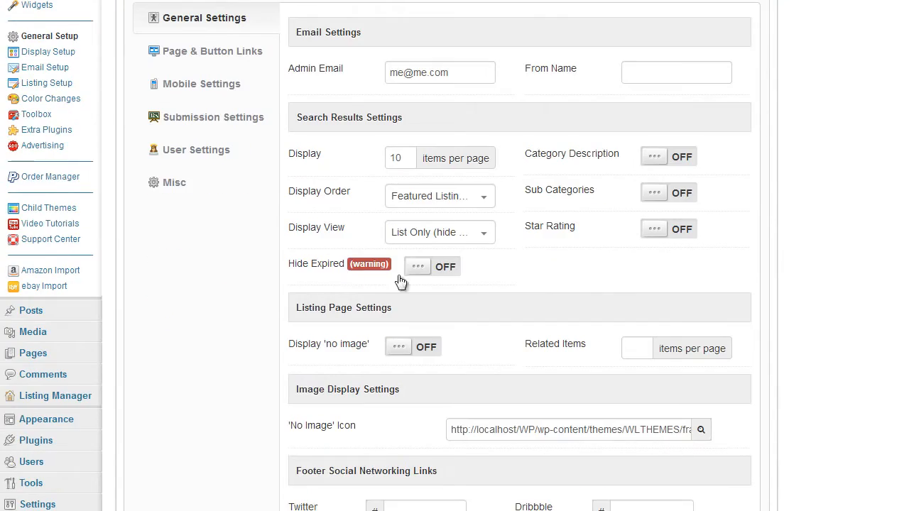
mouse_move(310, 270)
mouse_move(348, 270)
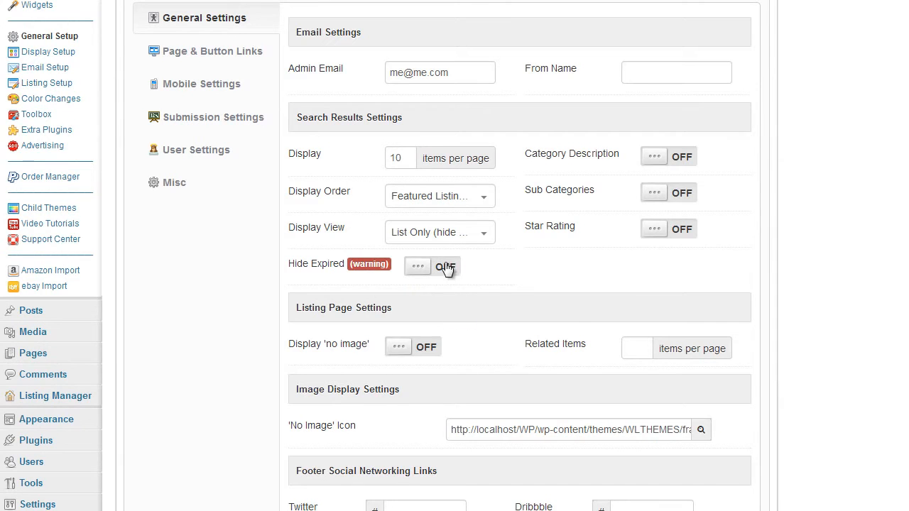
click(442, 266)
scroll(833, 322, down, 5)
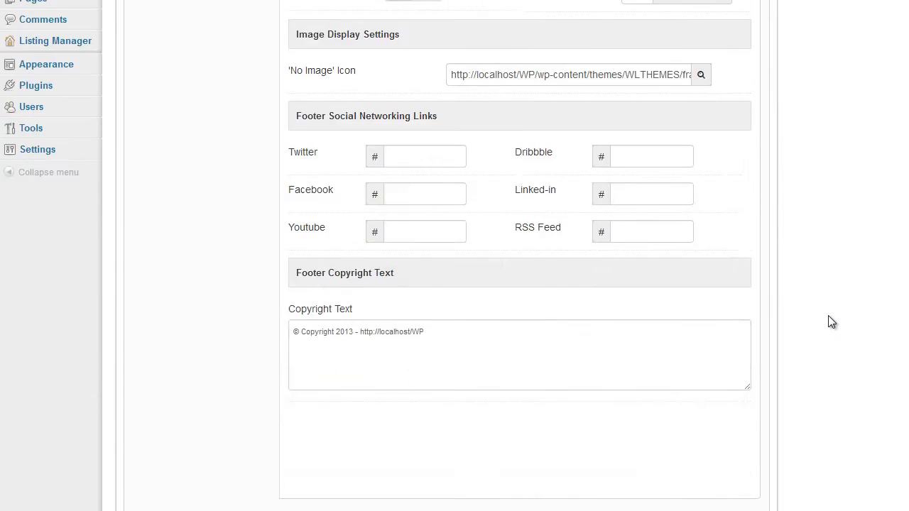
scroll(832, 323, down, 3)
click(461, 408)
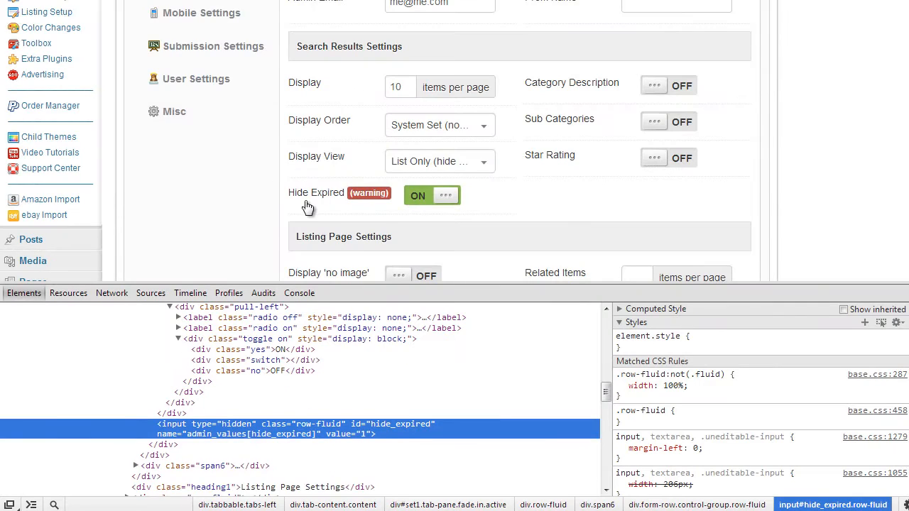
mouse_move(345, 202)
key(F12)
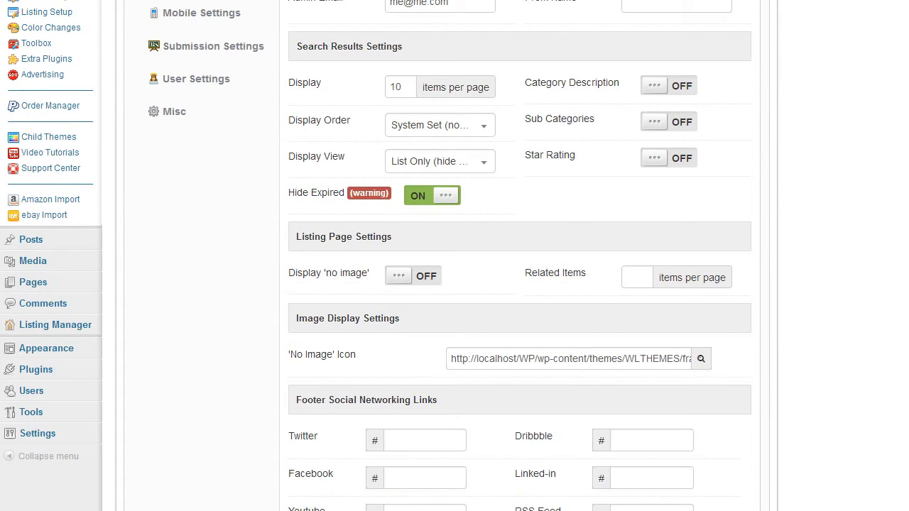
Open Example Listing 9 from the Listing Manager and examine its Auction End Date and listing_expiry_date custom field
mouse_move(87, 336)
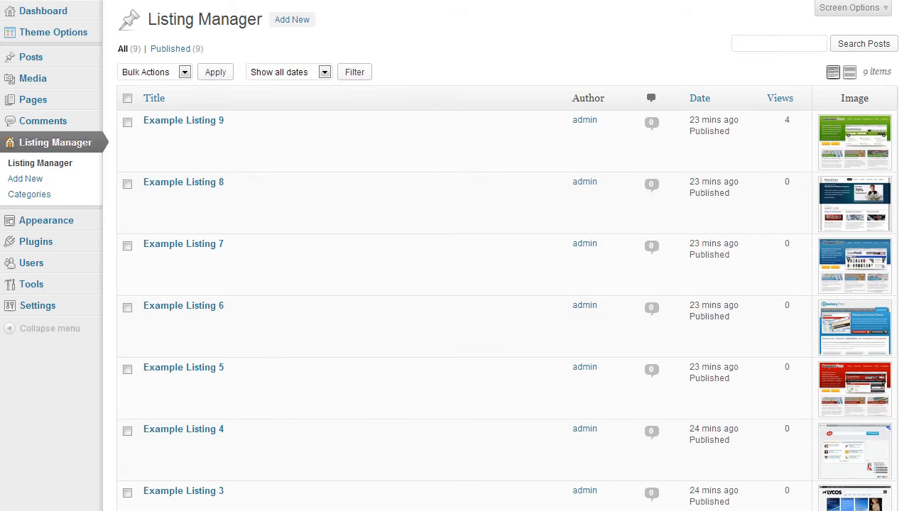
click(240, 158)
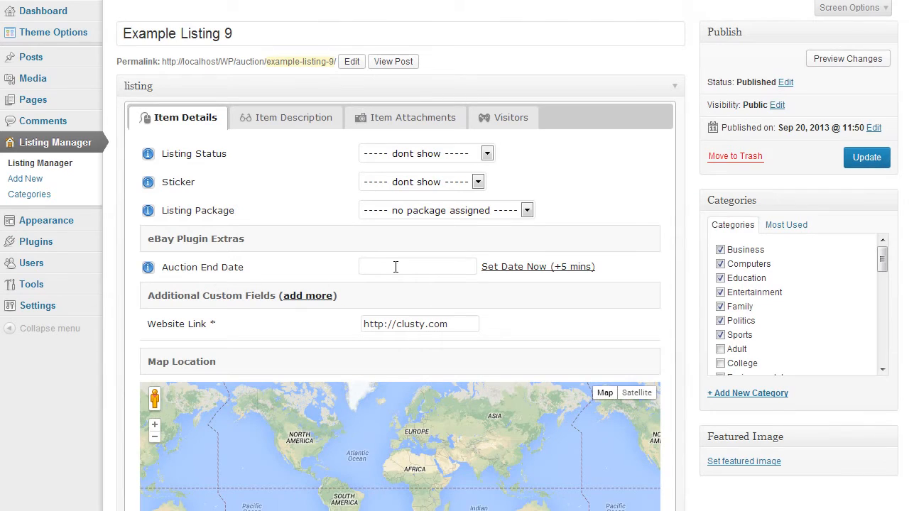
click(398, 267)
scroll(717, 313, down, 5)
scroll(688, 382, down, 1)
scroll(688, 383, down, 8)
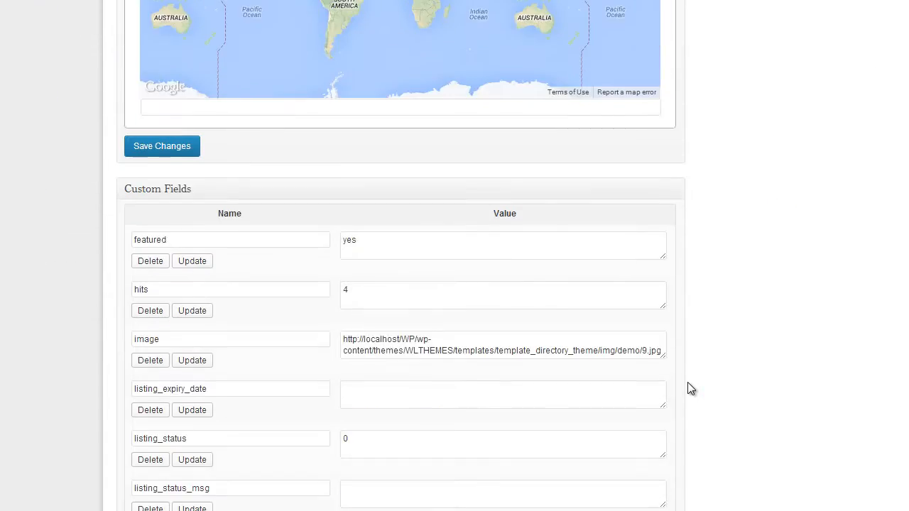
click(181, 249)
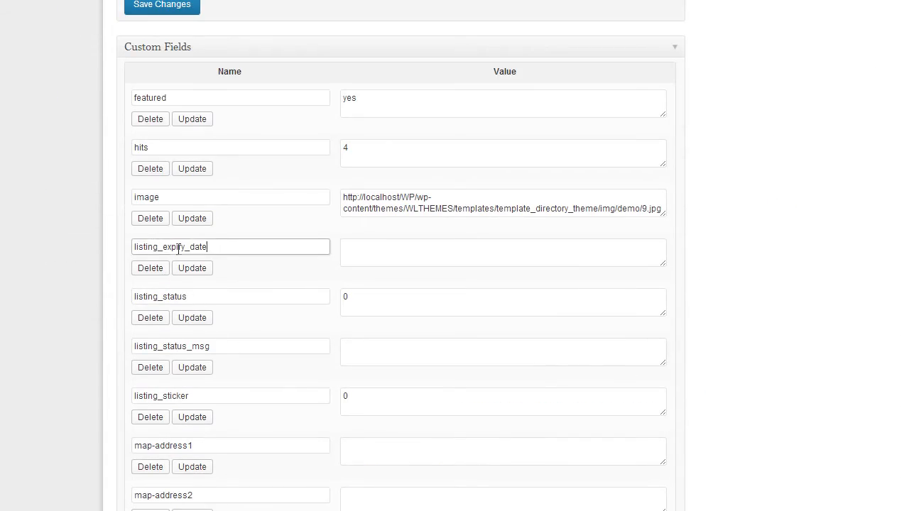
double_click(181, 249)
click(354, 251)
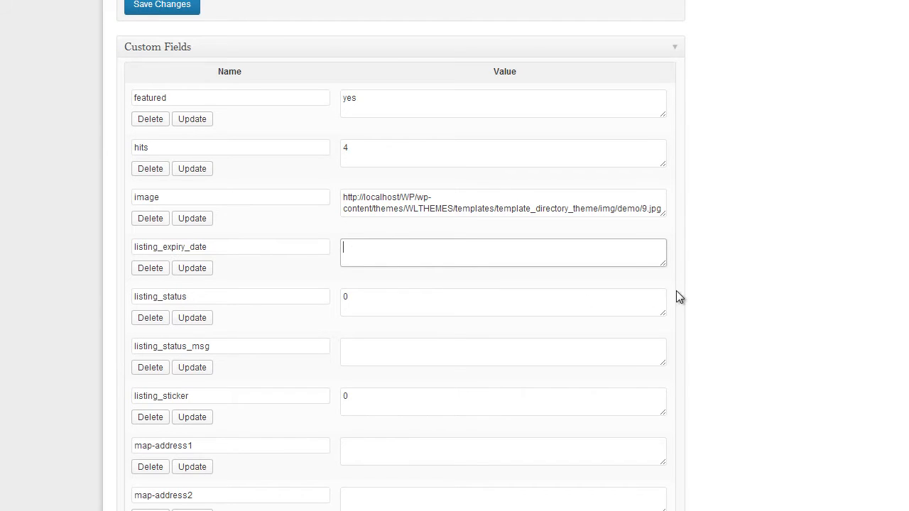
scroll(761, 311, up, 2)
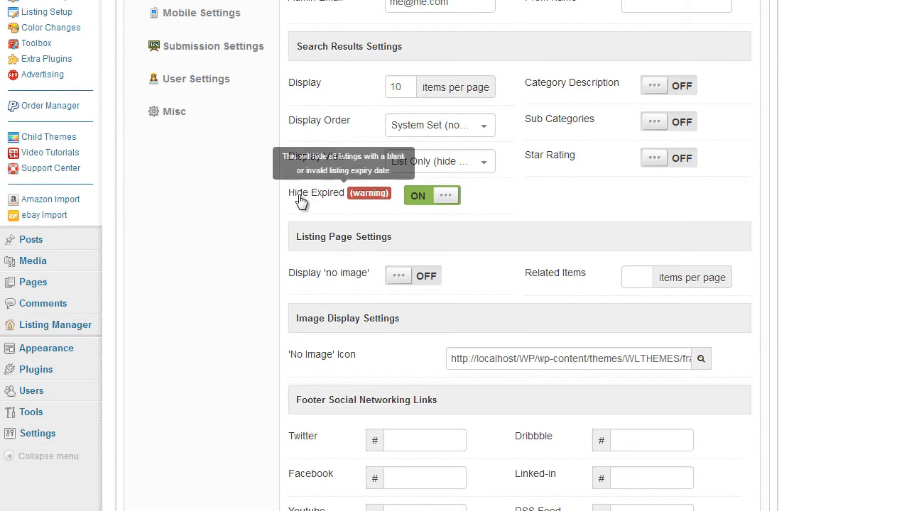
Read the Hide Expired warning, turn the option back off, and save the settings
mouse_move(351, 204)
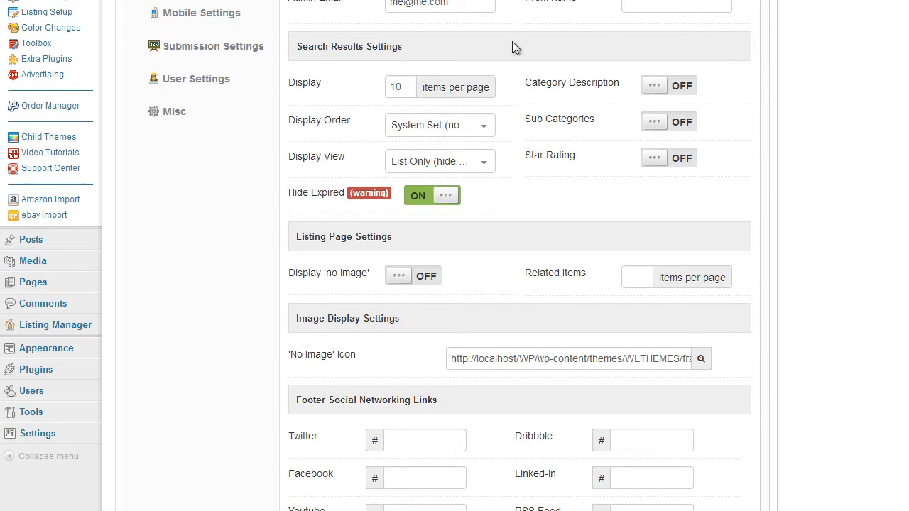
click(429, 199)
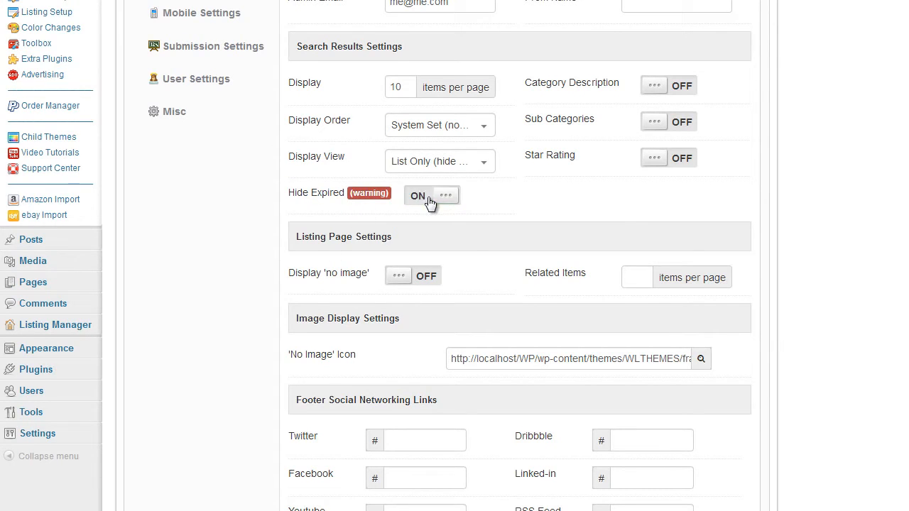
scroll(805, 332, down, 6)
click(469, 409)
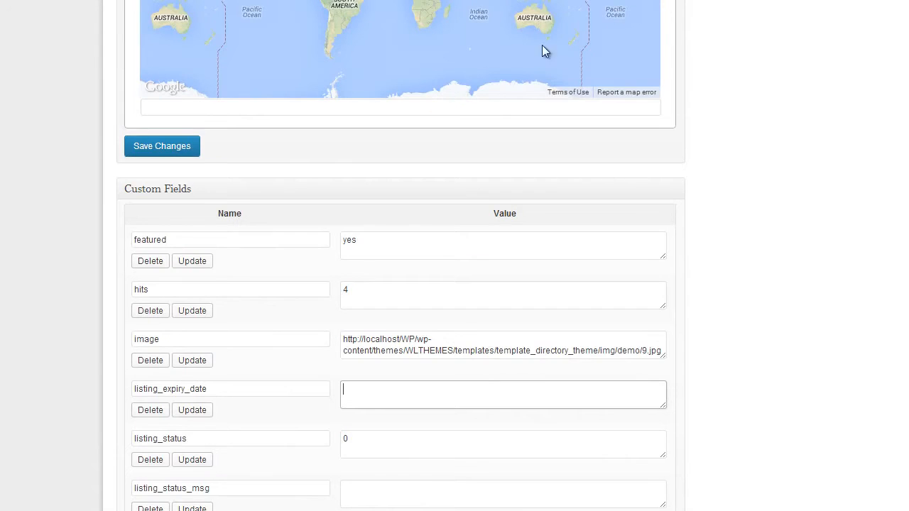
Browse the category search results on the directory site and return to the search results settings
scroll(561, 56, up, 5)
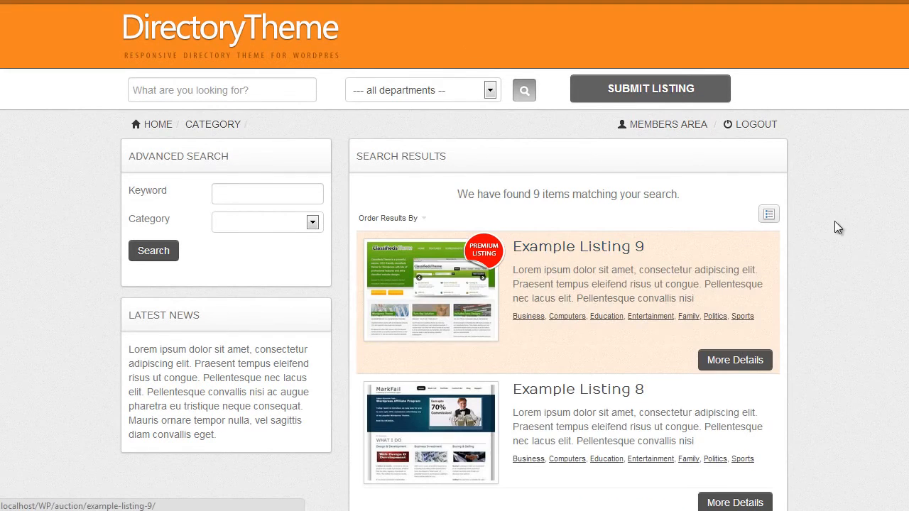
scroll(787, 231, down, 3)
scroll(615, 258, down, 6)
scroll(615, 260, up, 9)
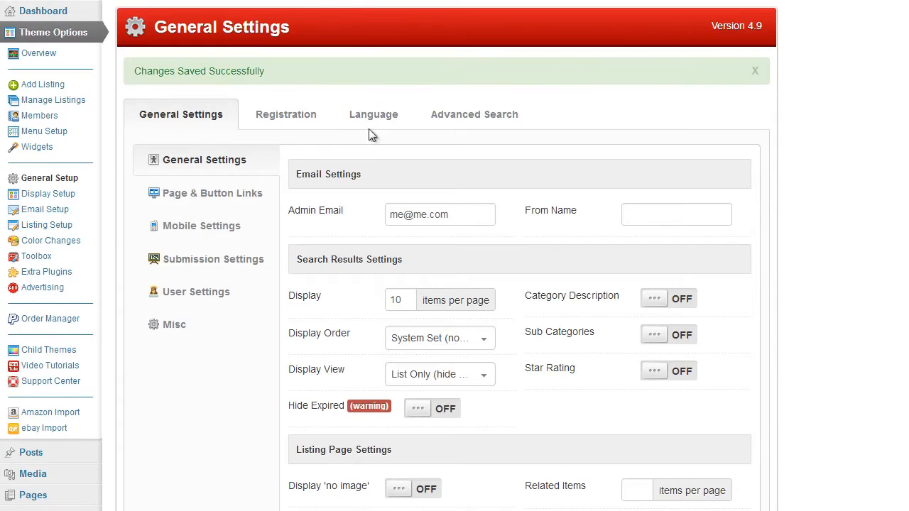
scroll(314, 299, down, 2)
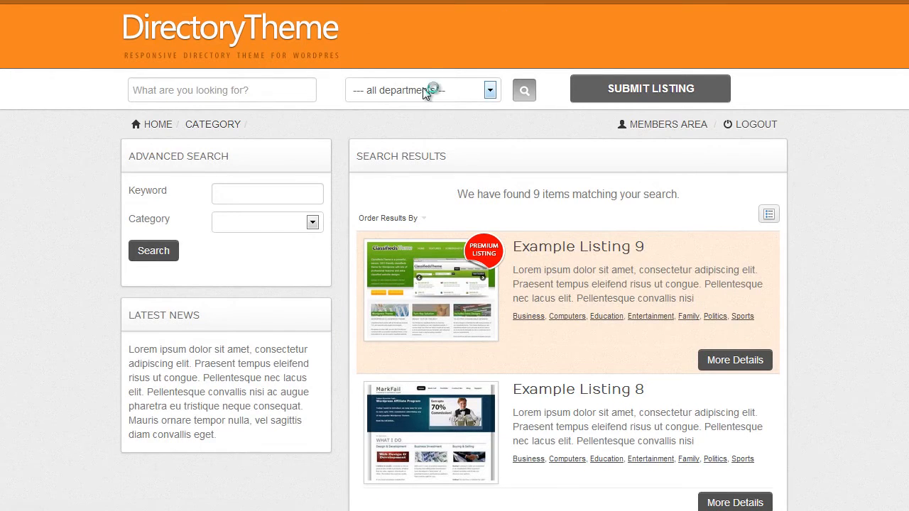
Look through the category search results on the directory site and reopen the Business category from the home page
scroll(559, 221, down, 8)
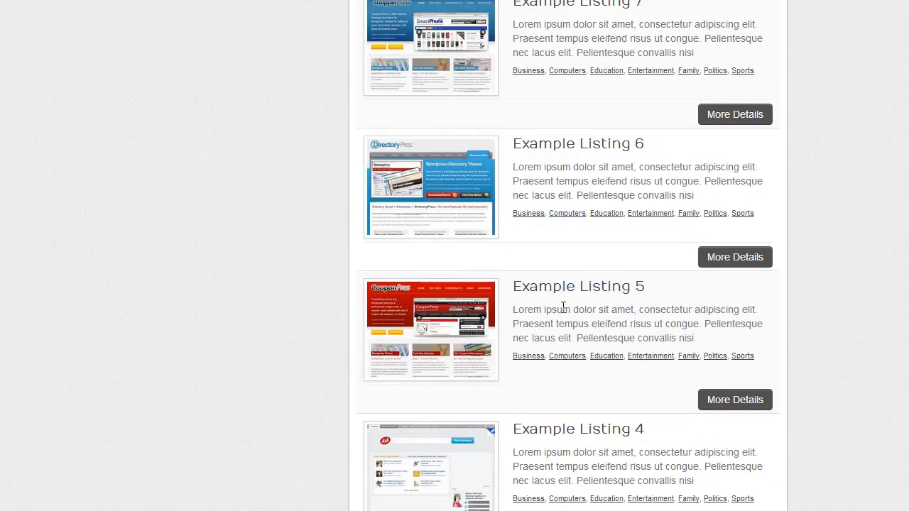
scroll(560, 307, up, 8)
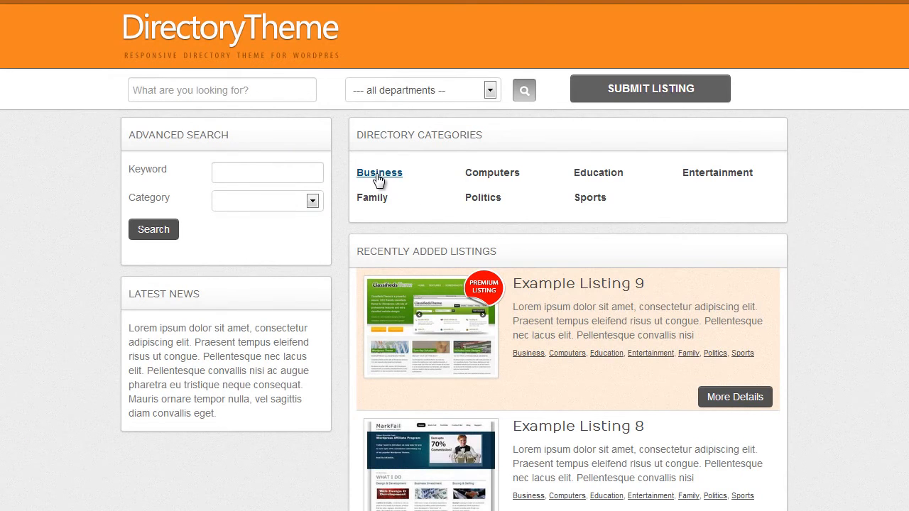
click(379, 174)
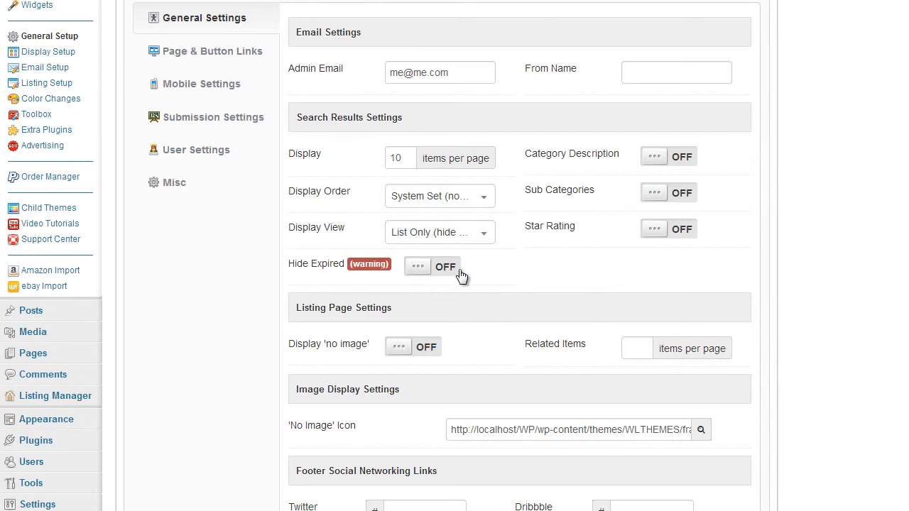
Turn on Category Description in the search results settings, save, and open the Business category on the directory site
mouse_move(603, 163)
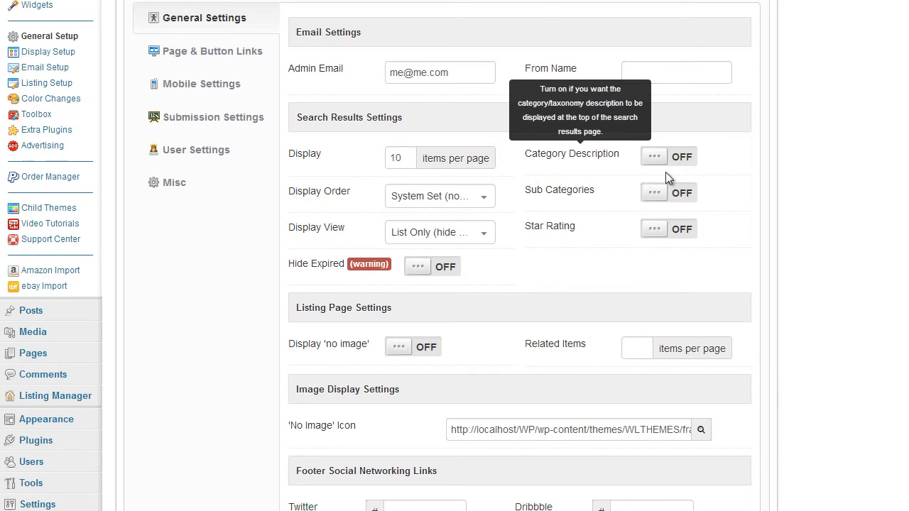
scroll(721, 202, up, 1)
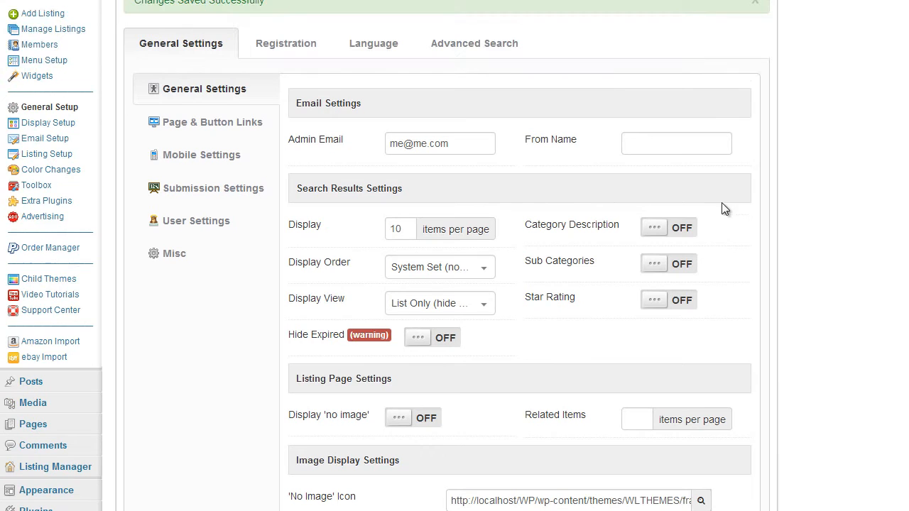
click(679, 227)
scroll(793, 264, down, 8)
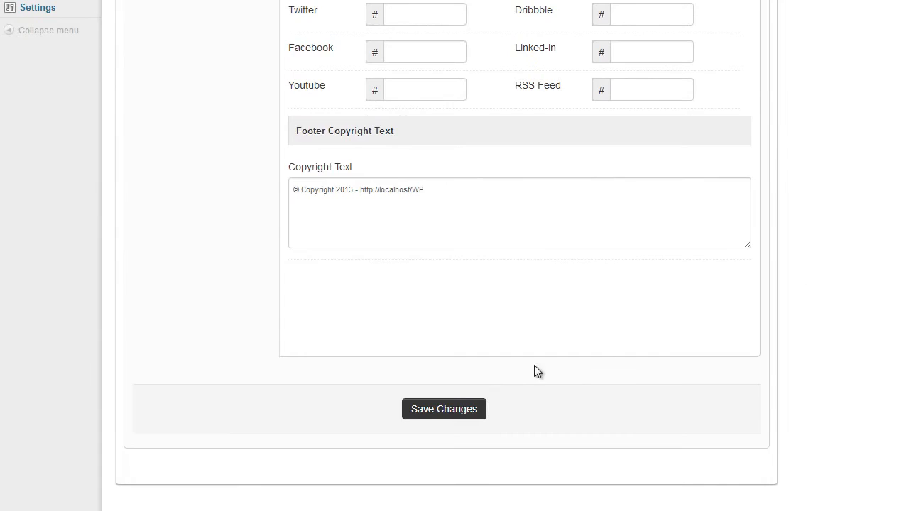
click(467, 411)
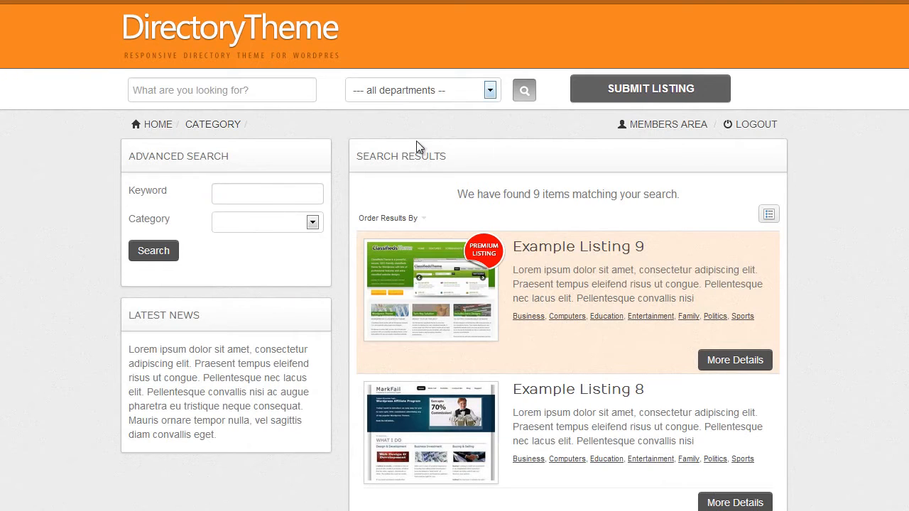
click(197, 47)
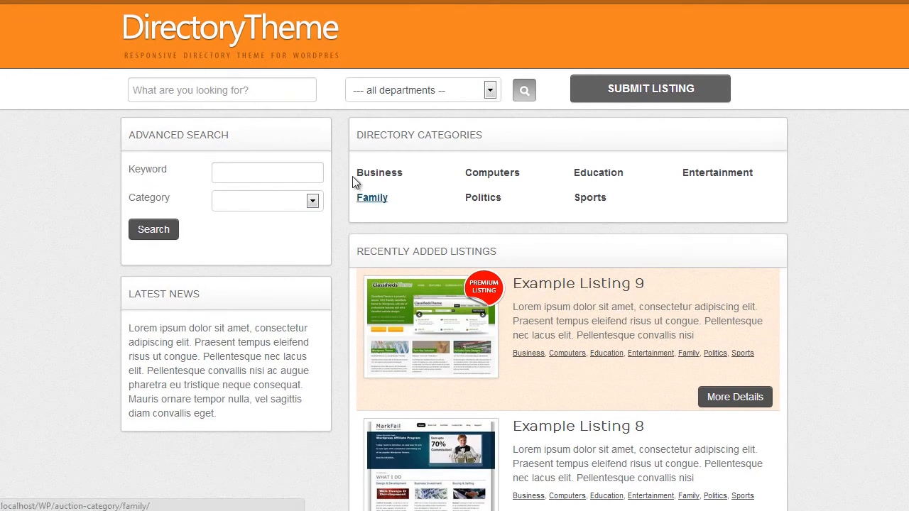
click(378, 174)
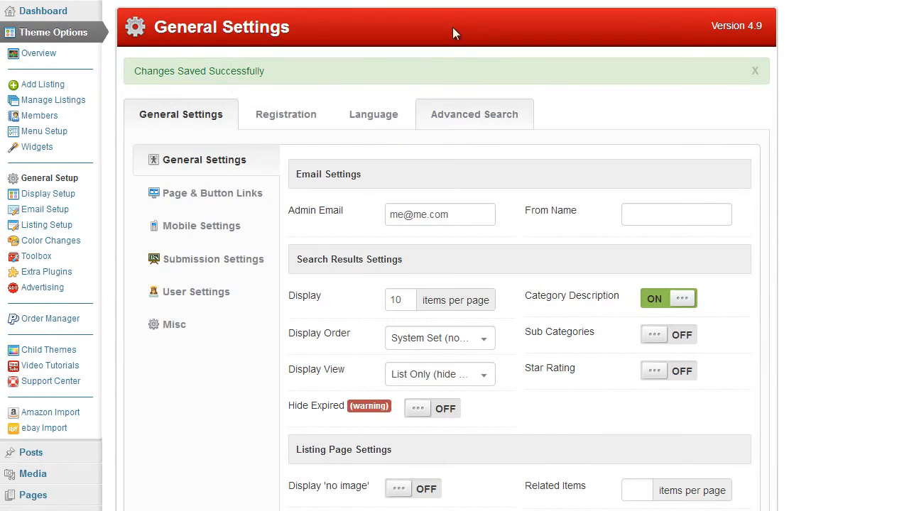
Open the Business category for editing from the Listing Manager's categories
scroll(200, 288, down, 3)
scroll(198, 280, down, 1)
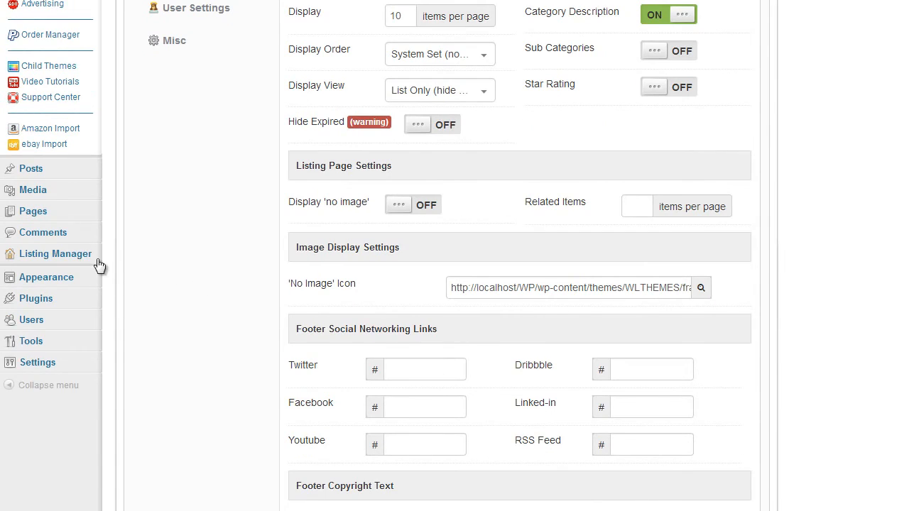
mouse_move(88, 255)
click(137, 285)
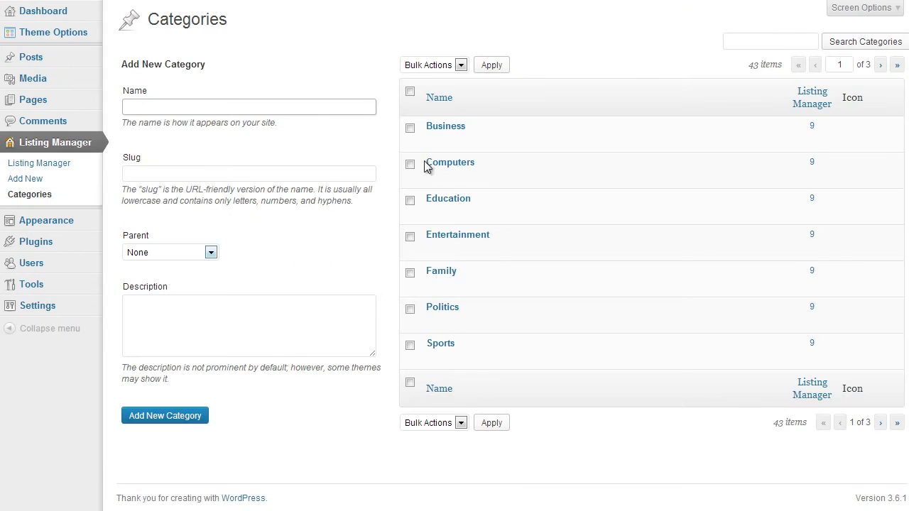
click(432, 141)
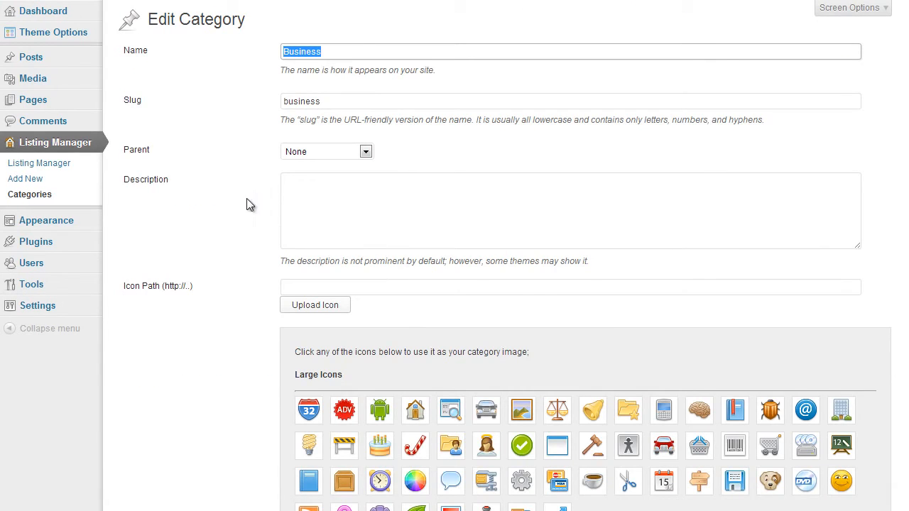
Fill the Business category's description with eight copies of "The description is not prominent by default; however, some themes may show it." and update it
click(326, 214)
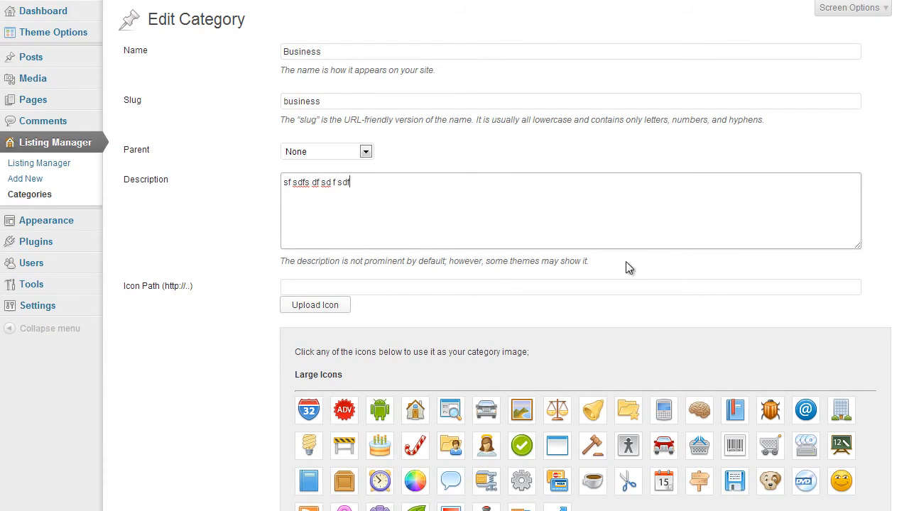
drag(626, 263, 285, 261)
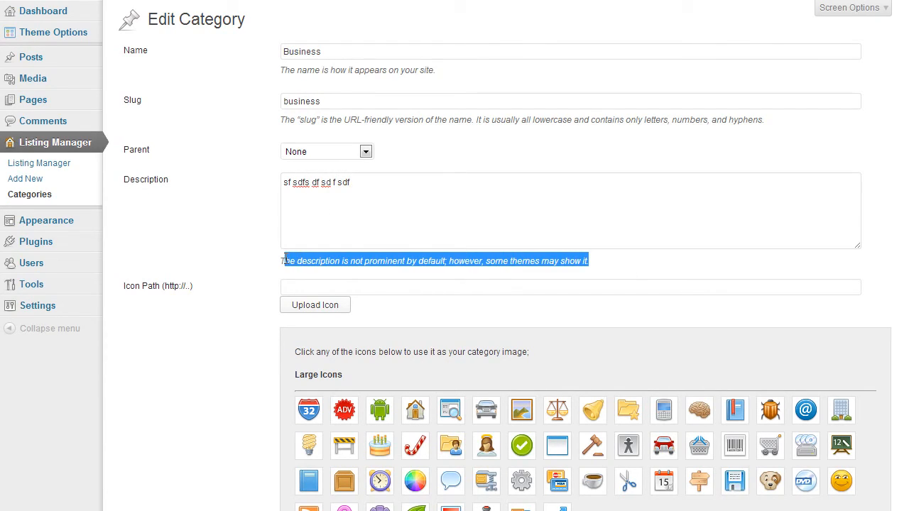
click(357, 191)
key(ctrl+a)
key(ctrl+v)
key(ctrl+v)
key(ctrl+v)
key(ctrl+v)
key(ctrl+v)
key(ctrl+v)
key(ctrl+v)
key(ctrl+v)
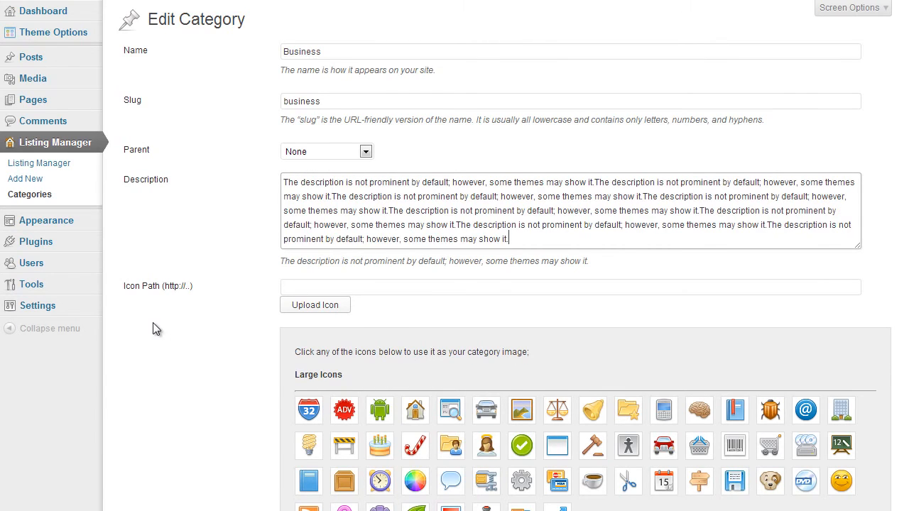
scroll(153, 323, down, 6)
click(157, 441)
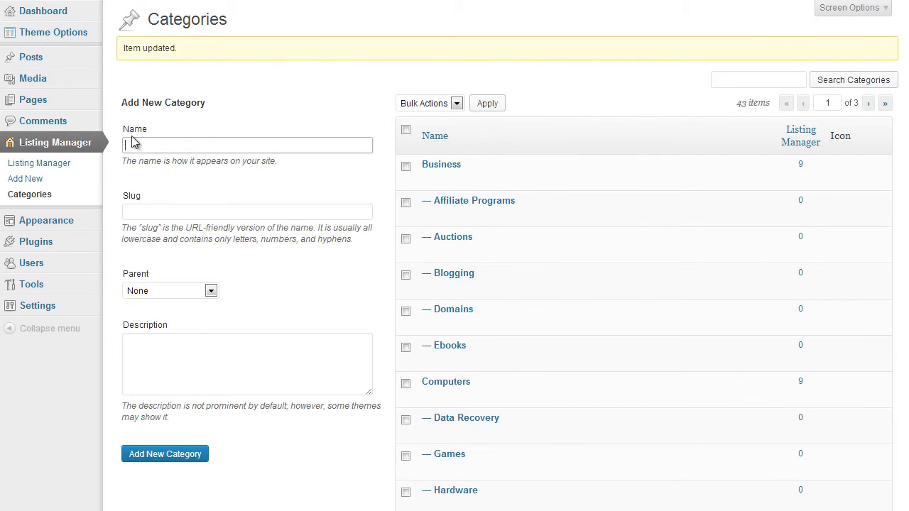
In the General Setup search results settings, turn off Category Description, turn on Sub Categories, and save
mouse_move(76, 42)
click(159, 173)
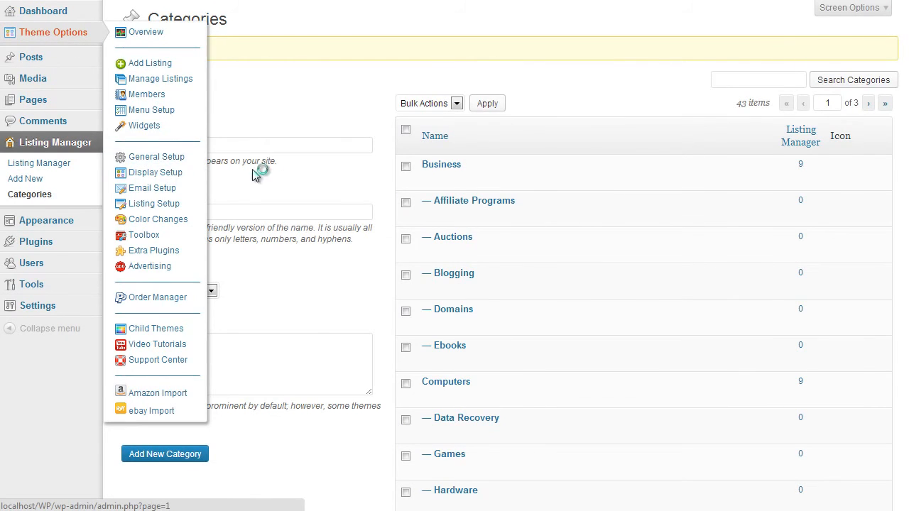
scroll(556, 265, down, 2)
click(657, 187)
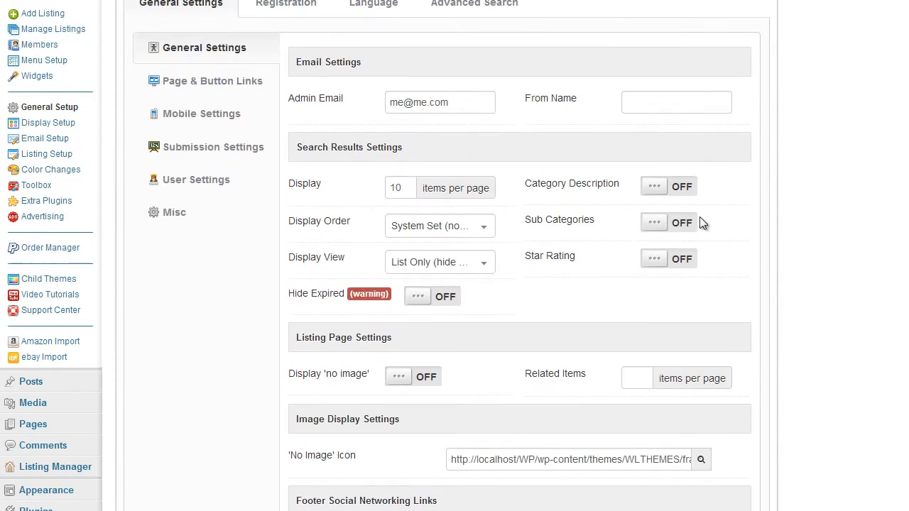
click(681, 227)
scroll(819, 307, down, 5)
scroll(819, 307, down, 2)
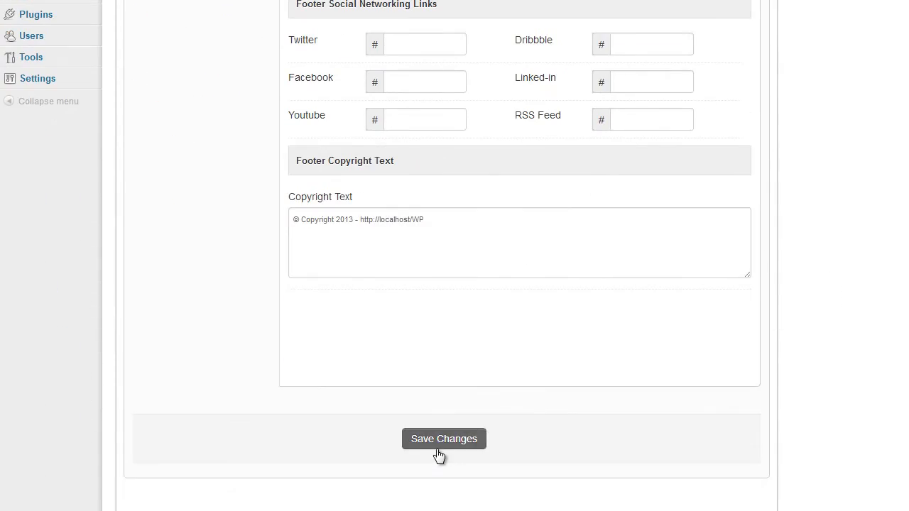
click(438, 457)
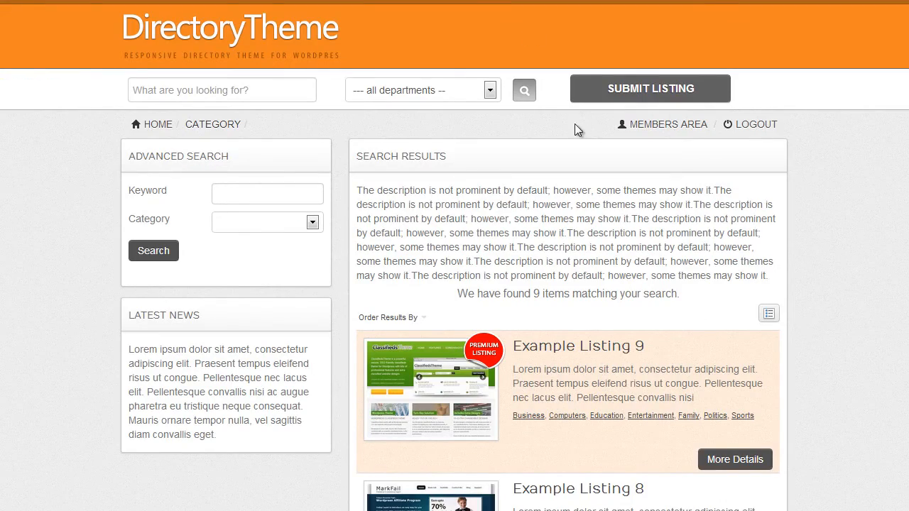
Reload the category search results on the directory site to check the subcategory links, and reopen Business from the home page
key(F5)
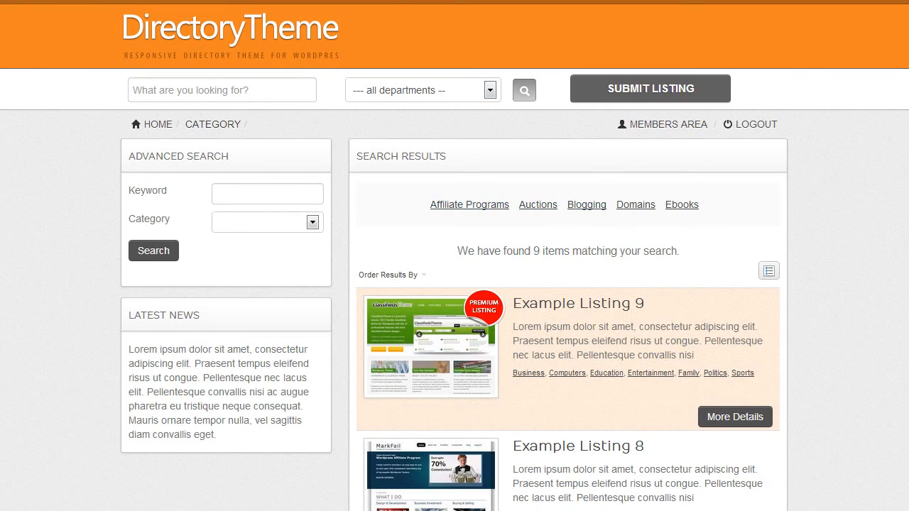
click(296, 54)
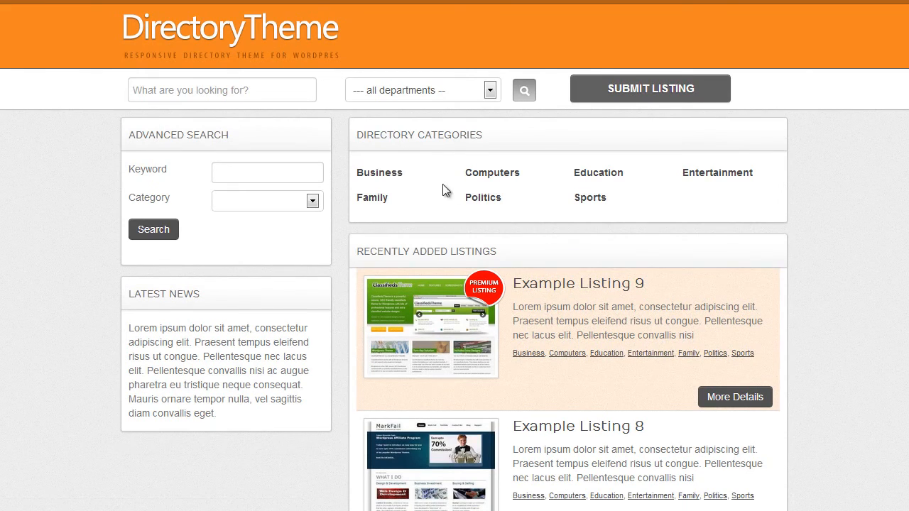
click(383, 174)
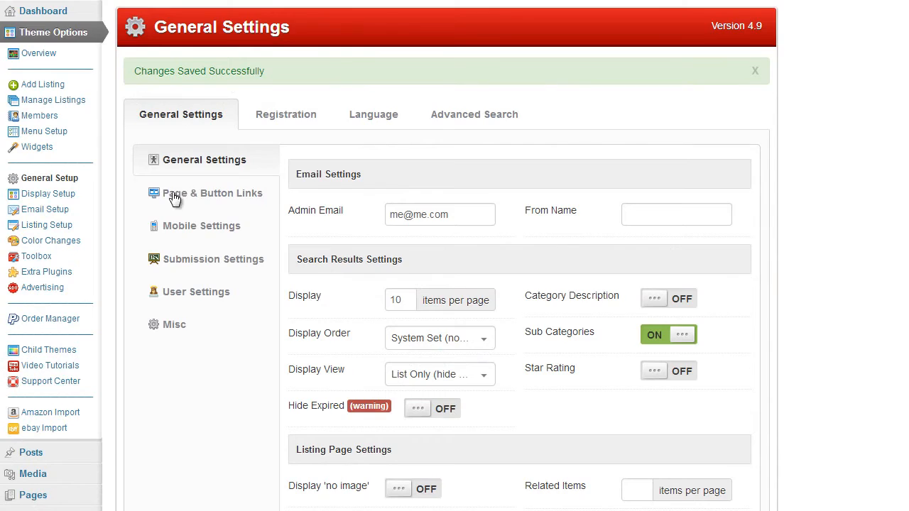
Open the Listing Manager's categories list and examine the subcategories under Business
scroll(131, 247, down, 3)
scroll(131, 247, down, 2)
mouse_move(95, 325)
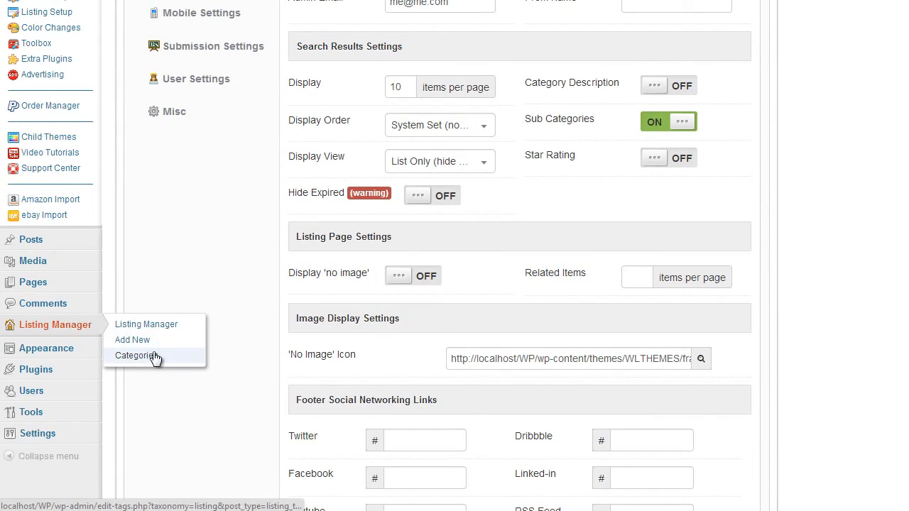
click(130, 359)
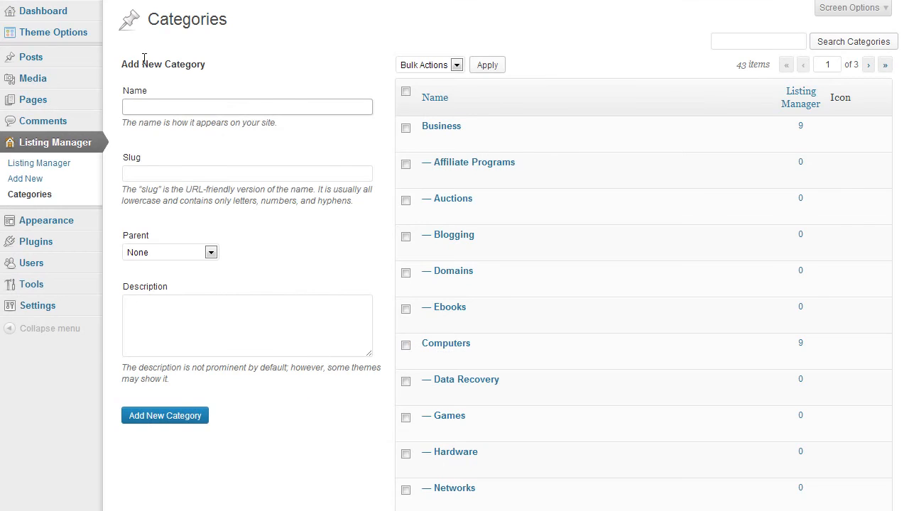
Return to the General Setup search results settings, turn off Sub Categories, turn on Star Rating, and save
mouse_move(71, 37)
click(171, 155)
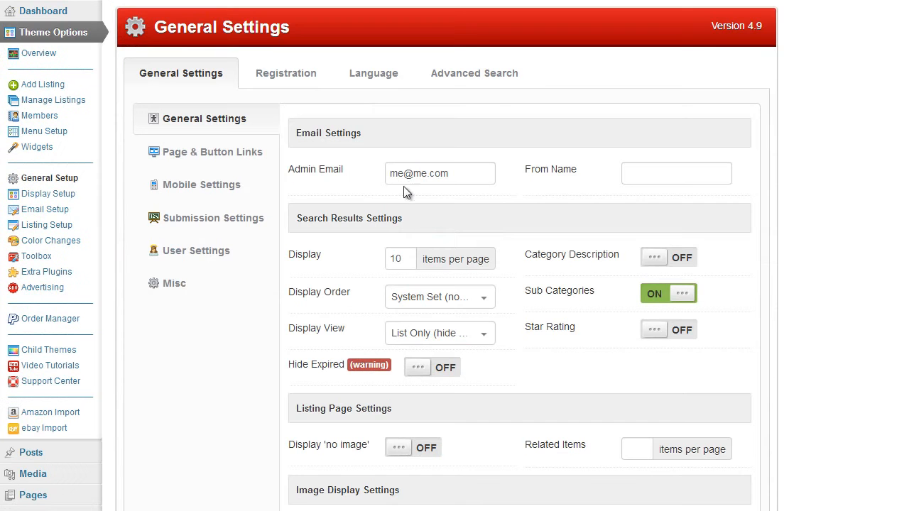
scroll(812, 307, down, 1)
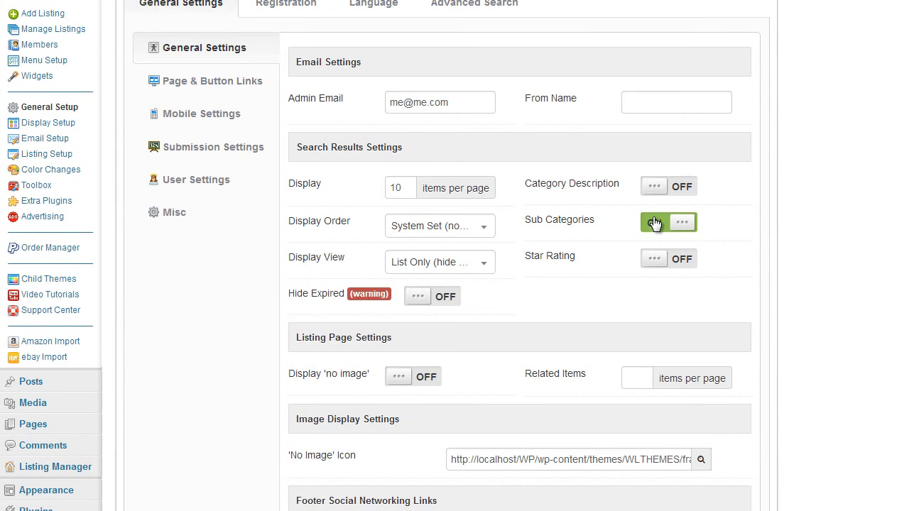
click(655, 227)
scroll(751, 257, down, 1)
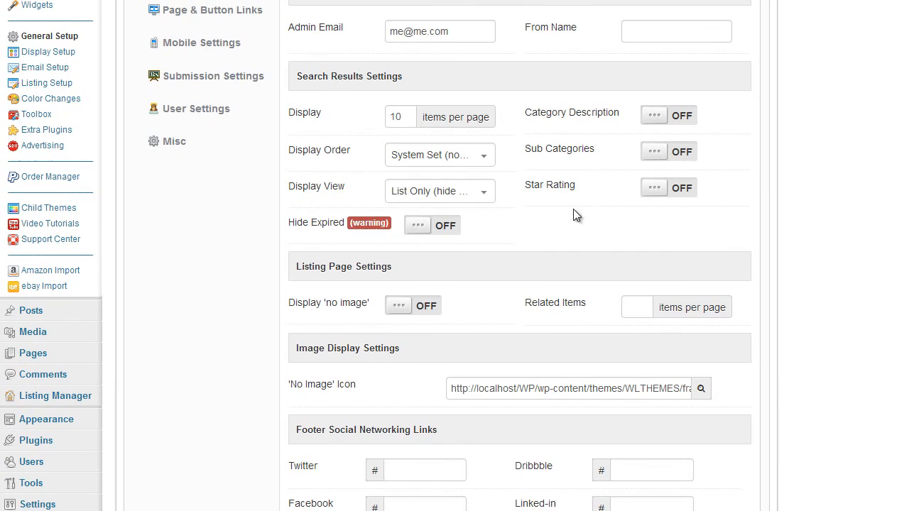
click(684, 189)
scroll(811, 259, down, 3)
scroll(796, 299, down, 4)
click(415, 377)
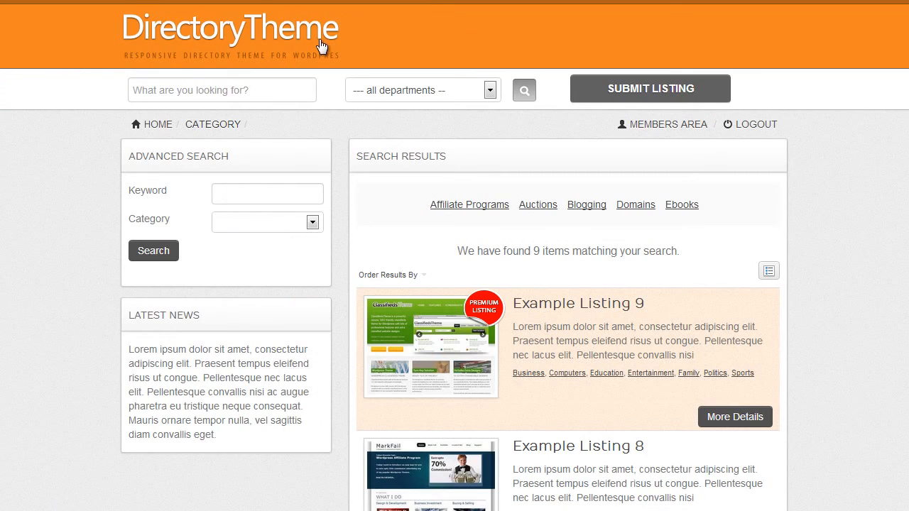
Examine the star ratings on the home page's recently added listings and return to the theme's general settings
click(321, 47)
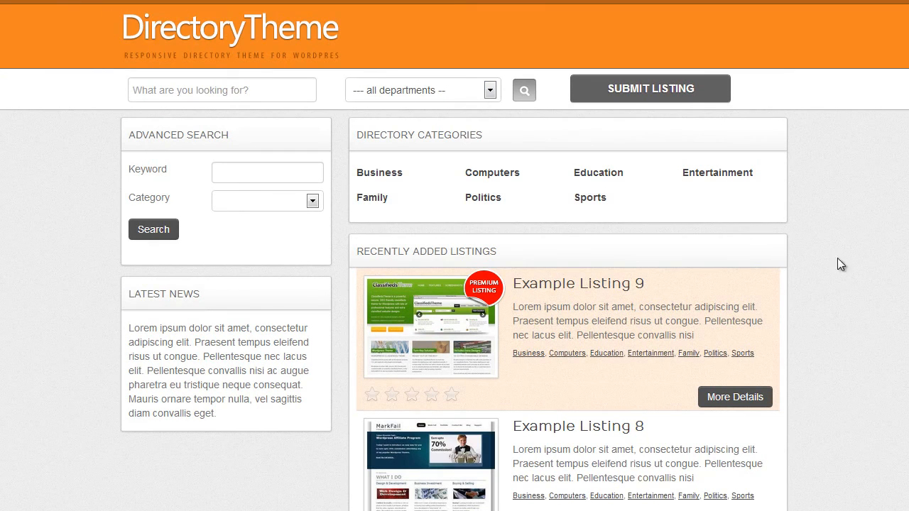
scroll(831, 265, down, 1)
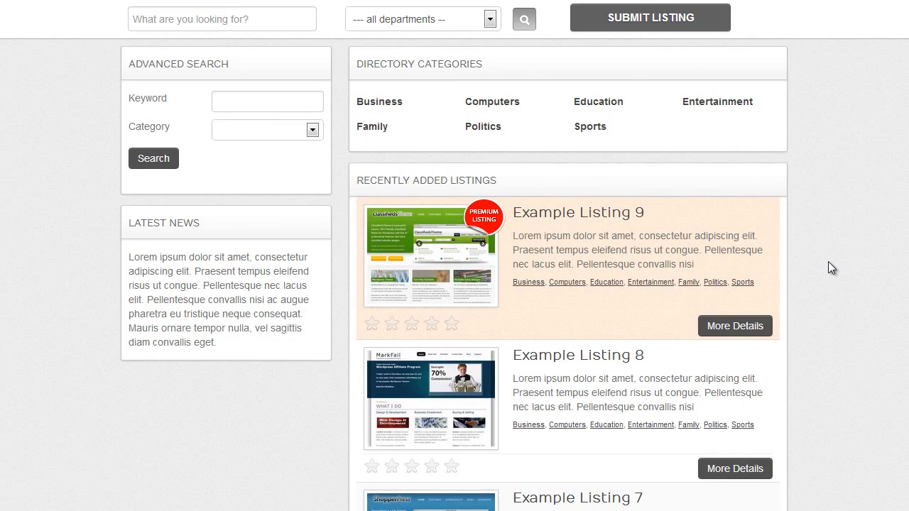
scroll(832, 267, down, 1)
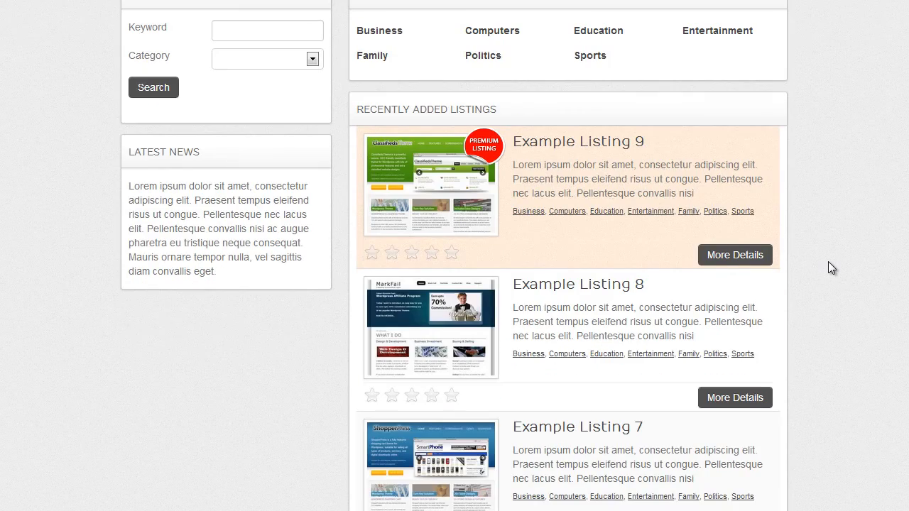
scroll(833, 268, up, 1)
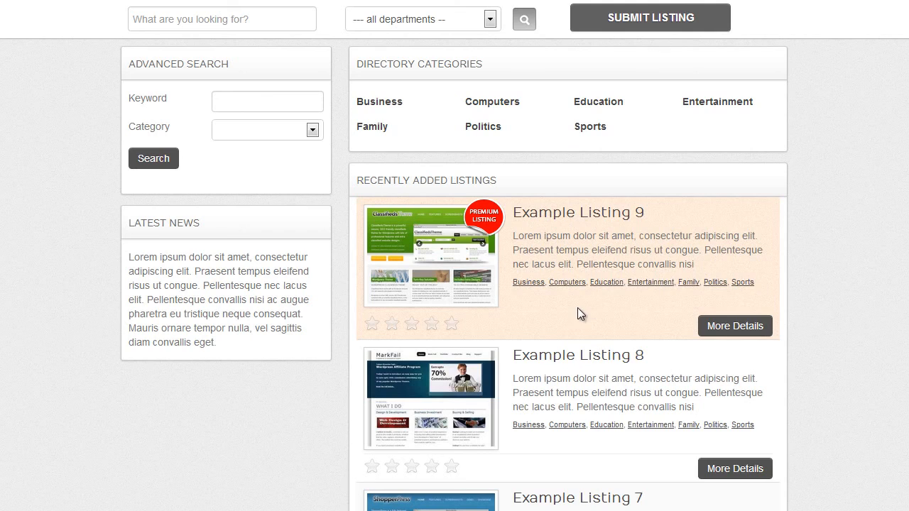
scroll(582, 307, down, 2)
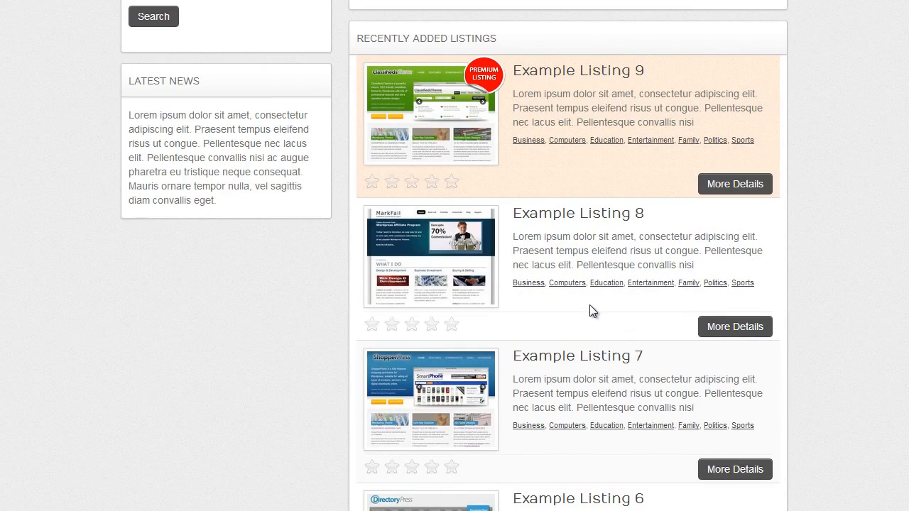
scroll(591, 311, down, 1)
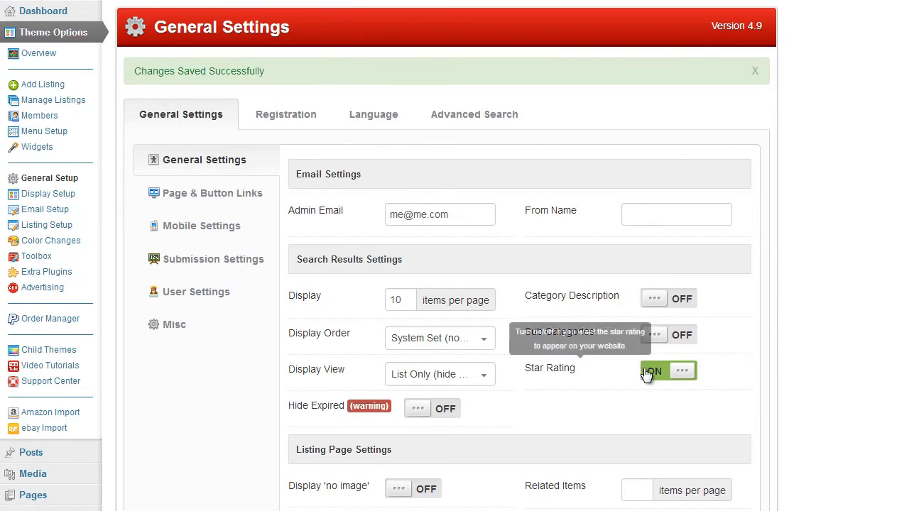
Turn off Star Rating in the search results settings, save, and reload the home page to check the recently added listings
click(648, 373)
scroll(817, 351, down, 20)
click(442, 368)
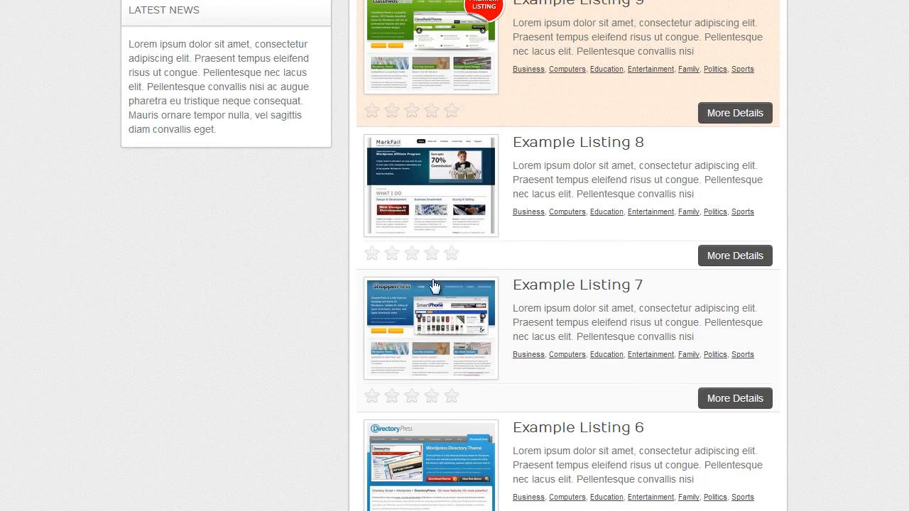
key(F5)
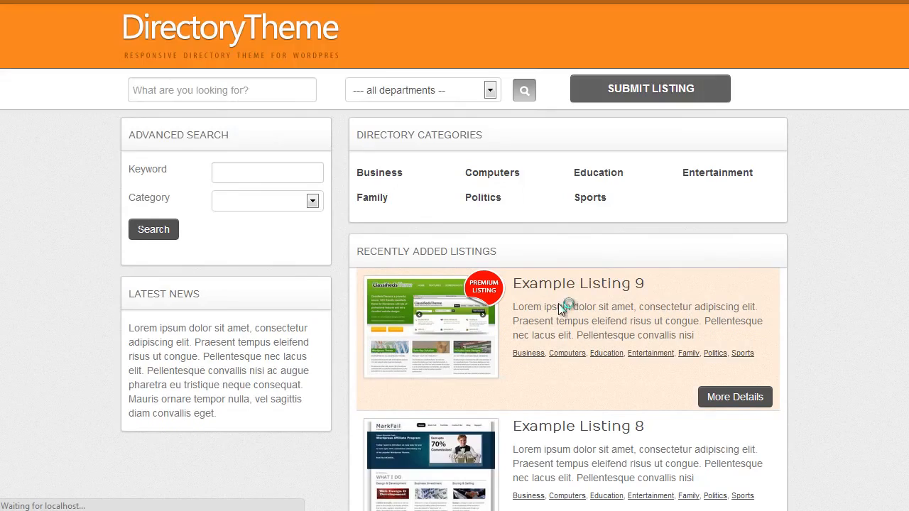
scroll(558, 306, down, 3)
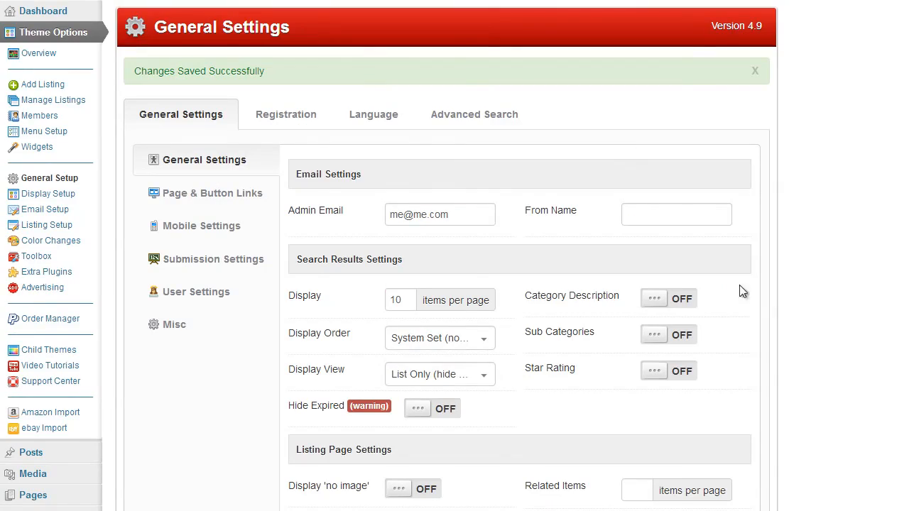
Turn Star Rating back on in the search results settings, save the changes, and return to the home page's recently added listings
click(690, 377)
scroll(804, 340, down, 4)
scroll(803, 338, down, 5)
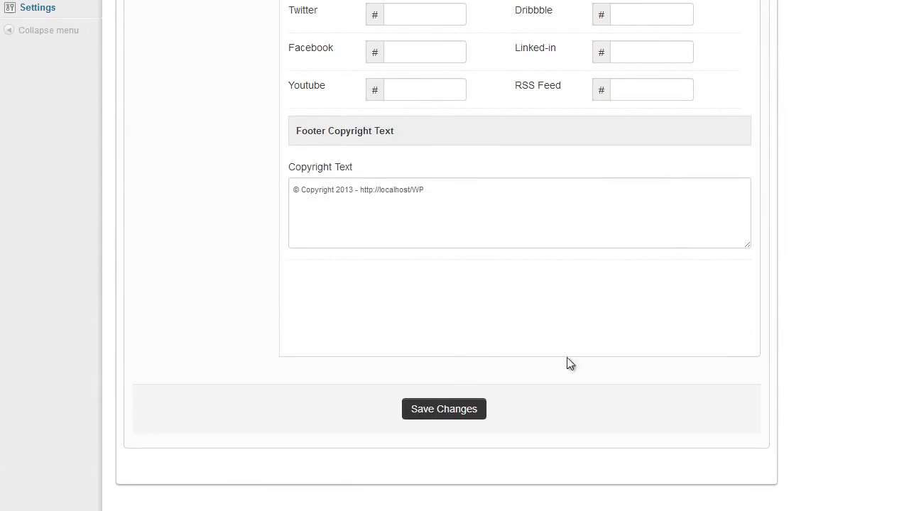
click(478, 410)
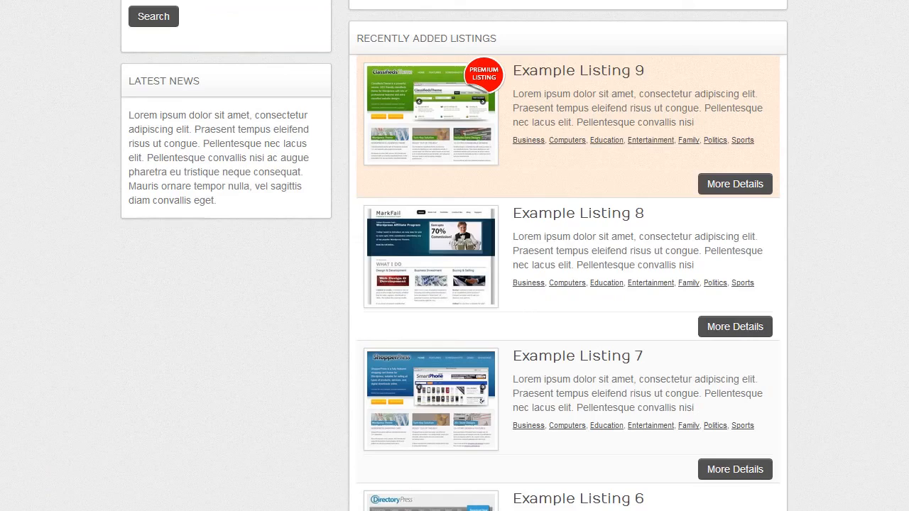
scroll(755, 270, up, 3)
scroll(808, 269, down, 2)
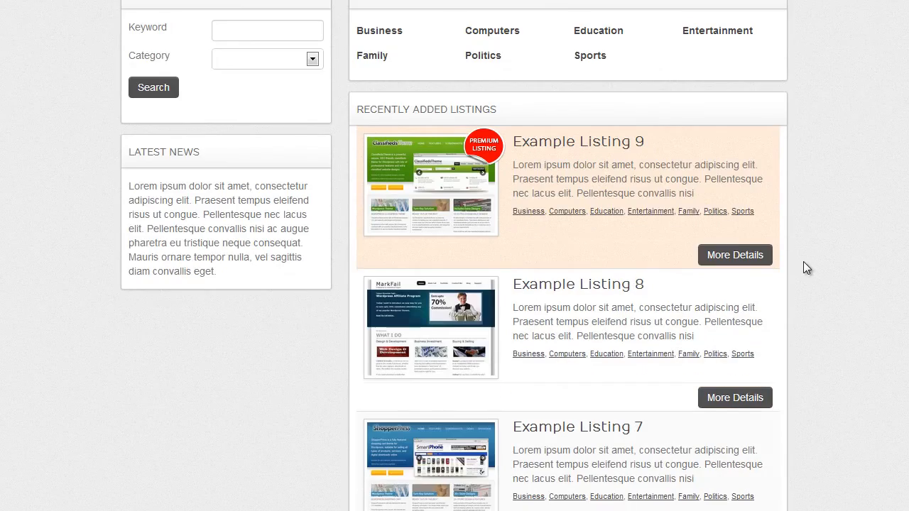